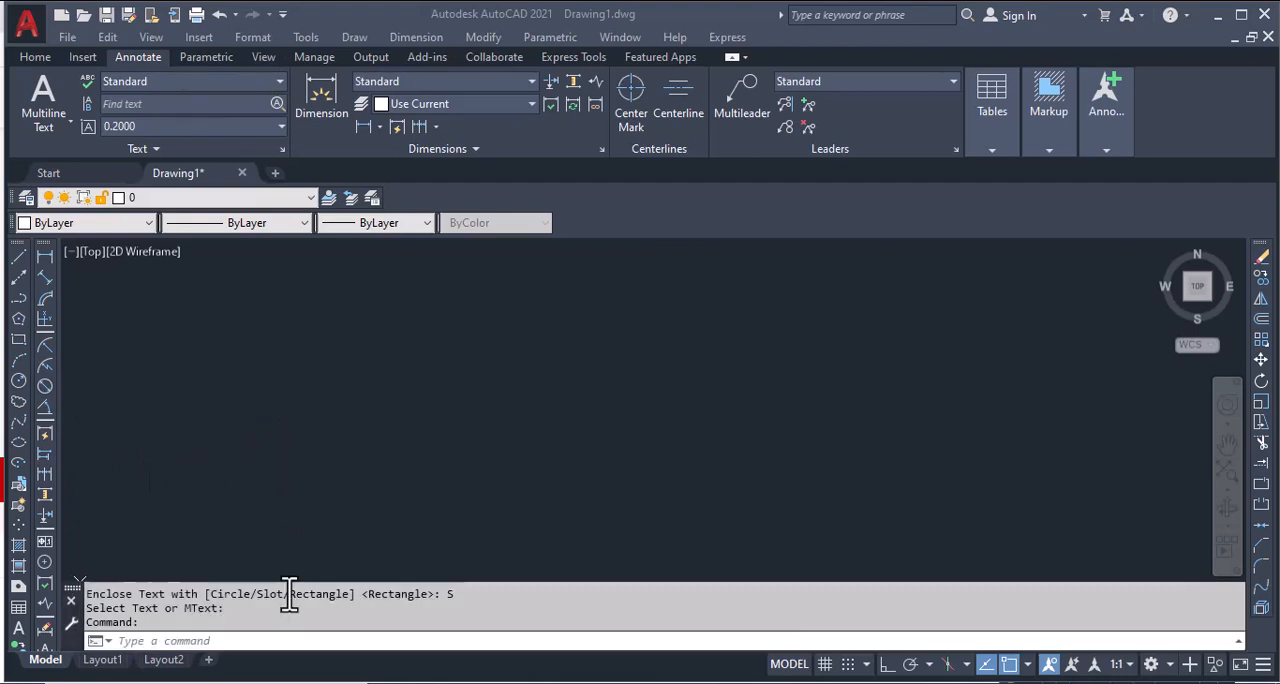
Step: Create a multiline text object reading "MTEXT" in the upper-left part of the empty drawing area
{"action": "left_click", "coordinate": [215, 641]}
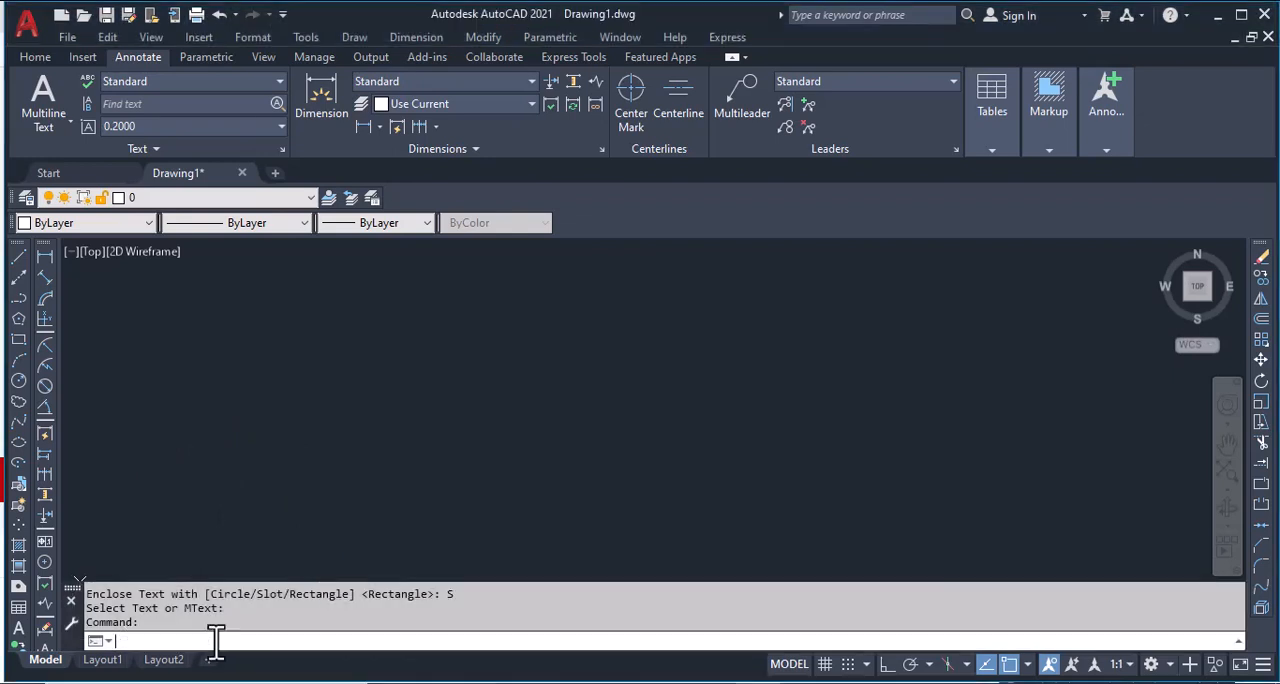
{"action": "type", "text": "T"}
{"action": "key", "text": "Return"}
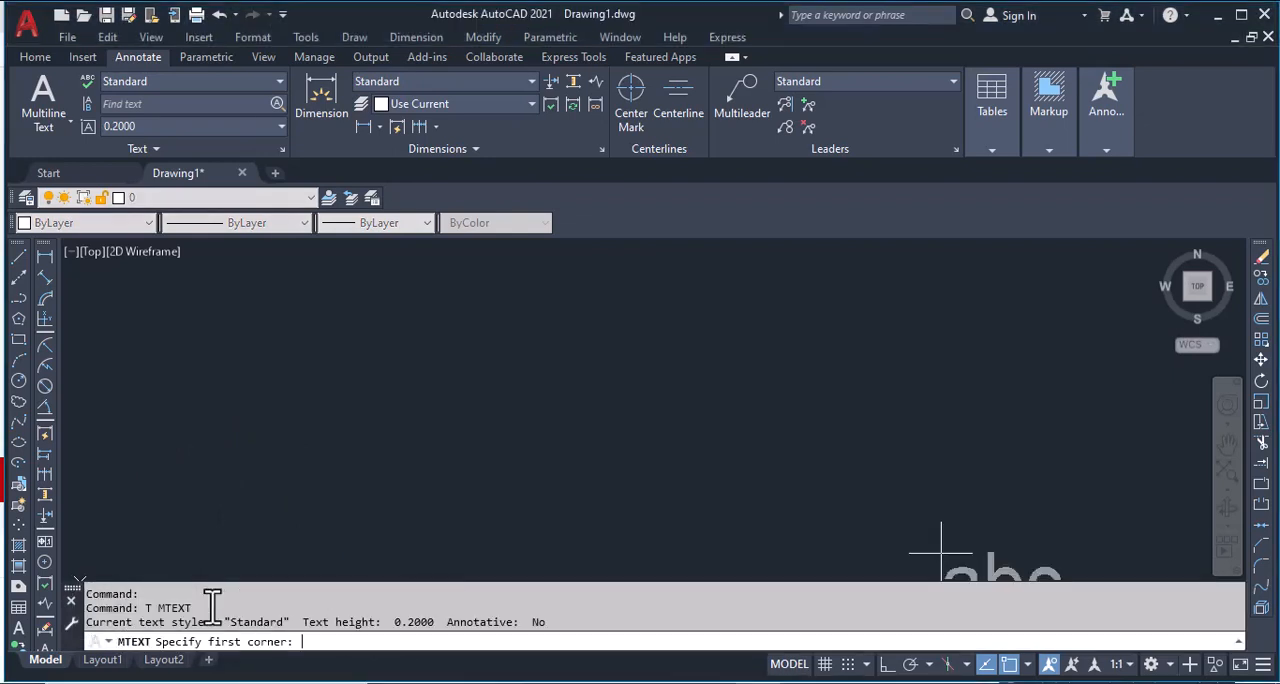
{"action": "left_click", "coordinate": [234, 318]}
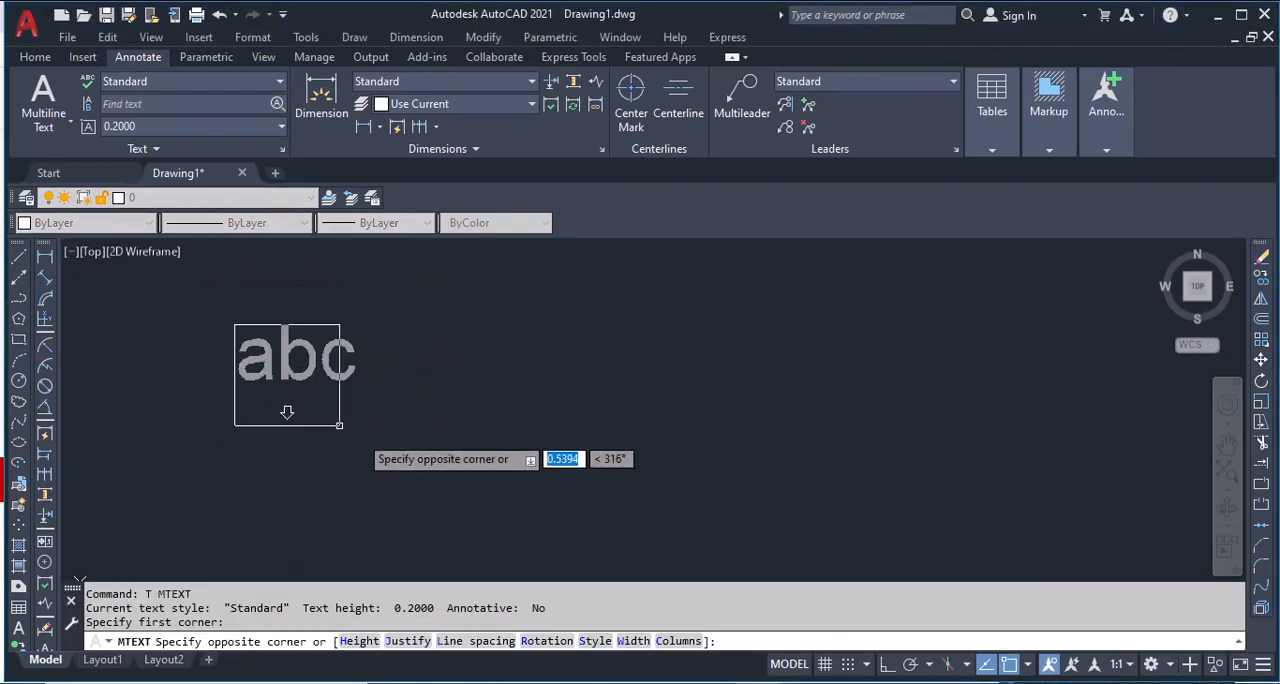
{"action": "left_click", "coordinate": [492, 415]}
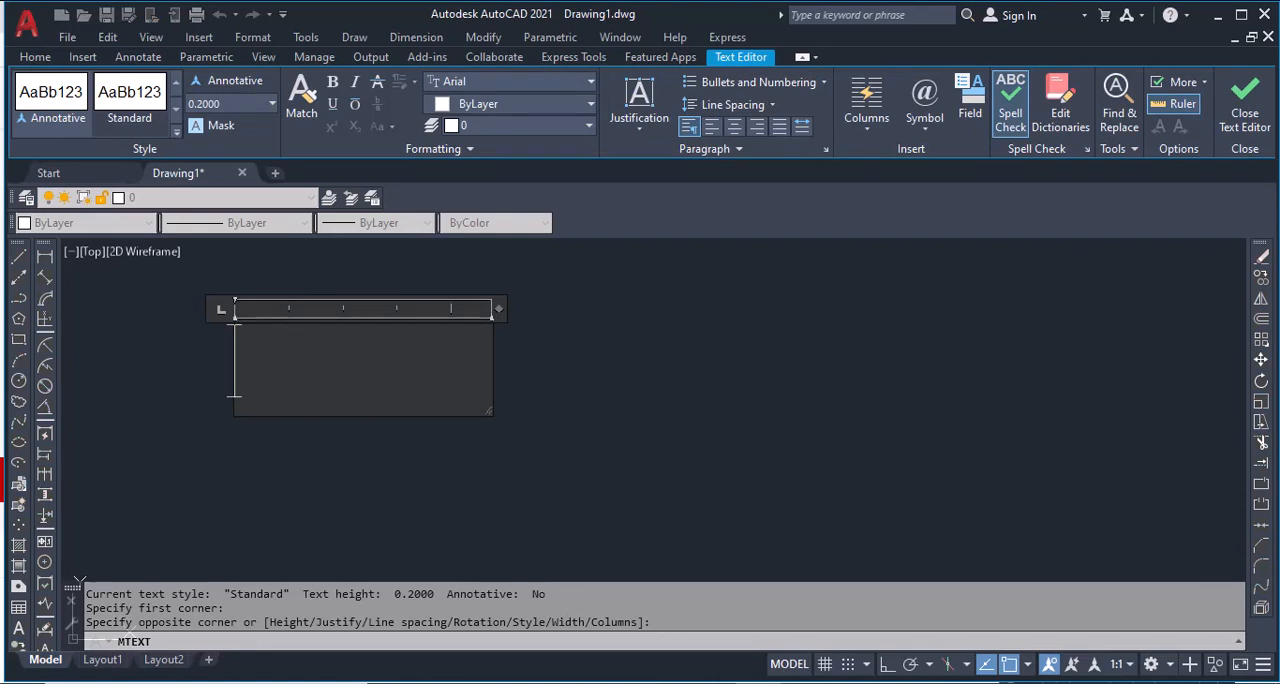
{"action": "type", "text": "M"}
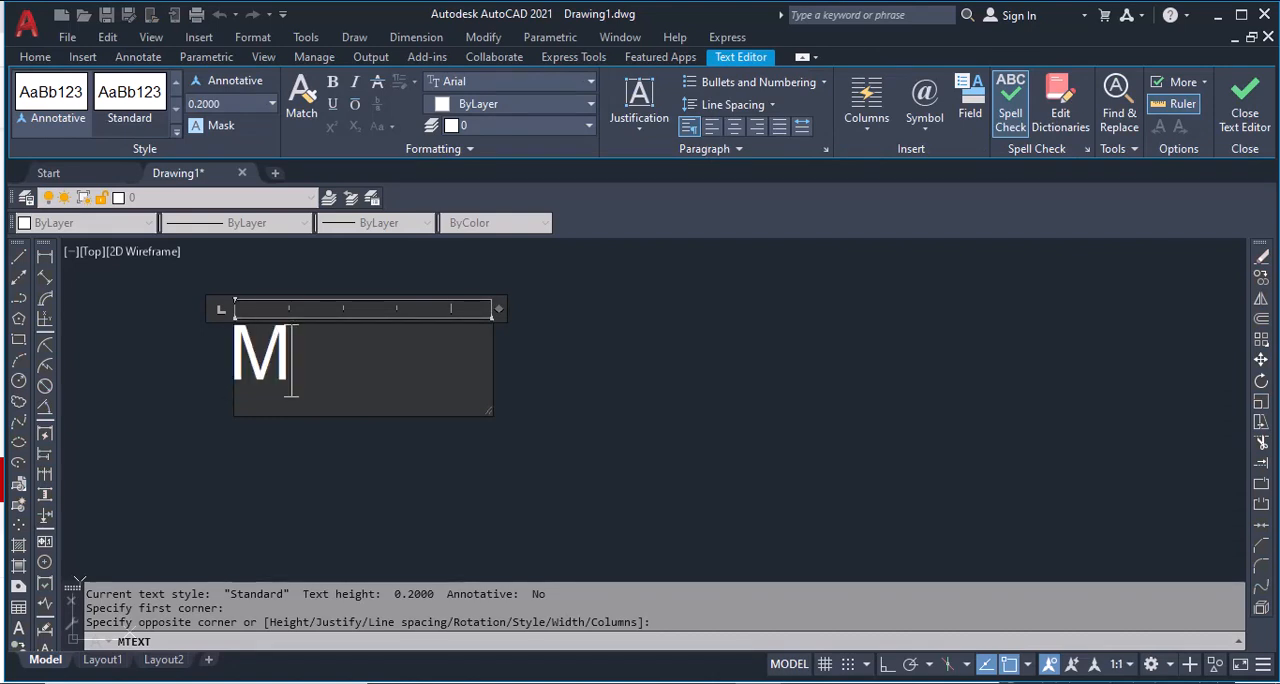
{"action": "type", "text": "TE"}
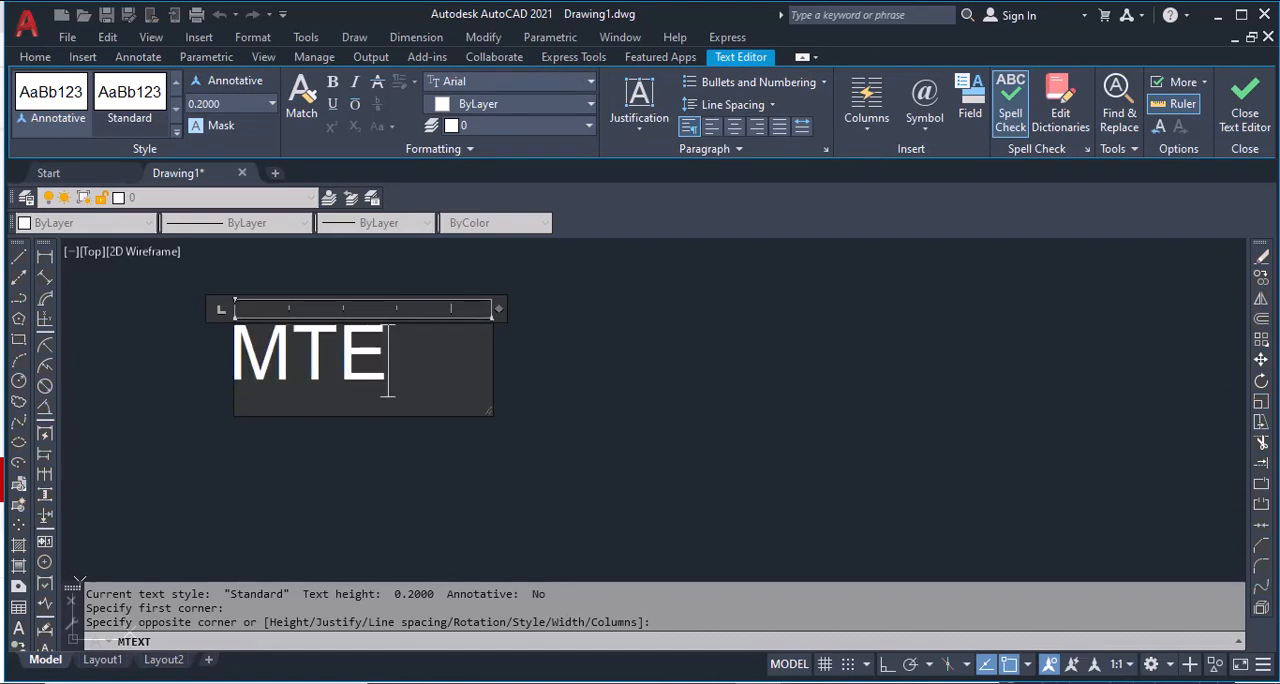
{"action": "type", "text": "XT"}
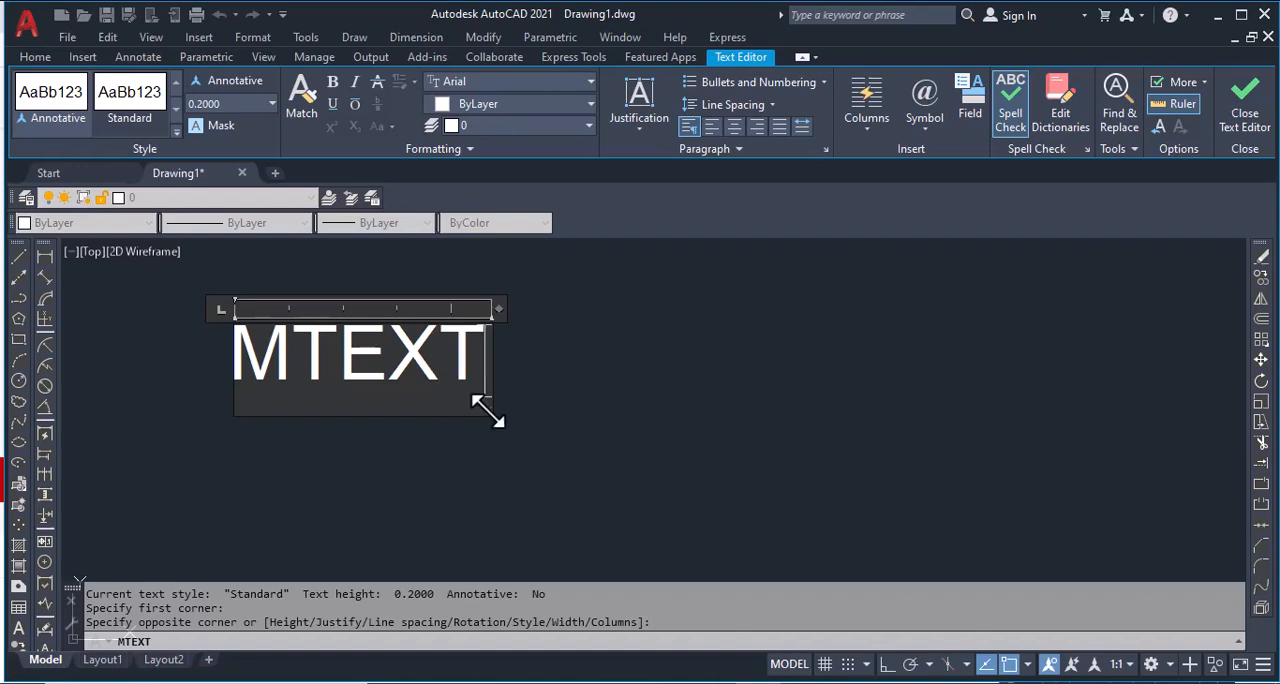
{"action": "left_click", "coordinate": [553, 430]}
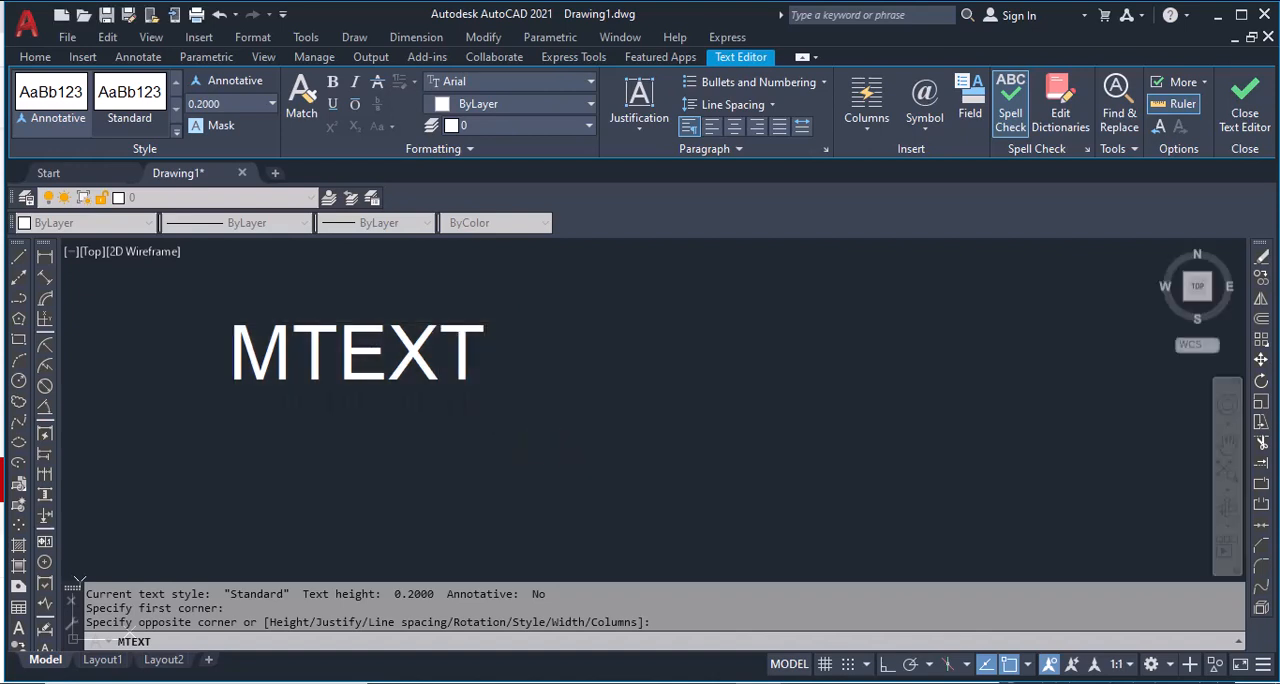
Step: Add single-line text "123" to the right of MTEXT, about 0.40 high with a horizontal baseline
{"action": "type", "text": "T"}
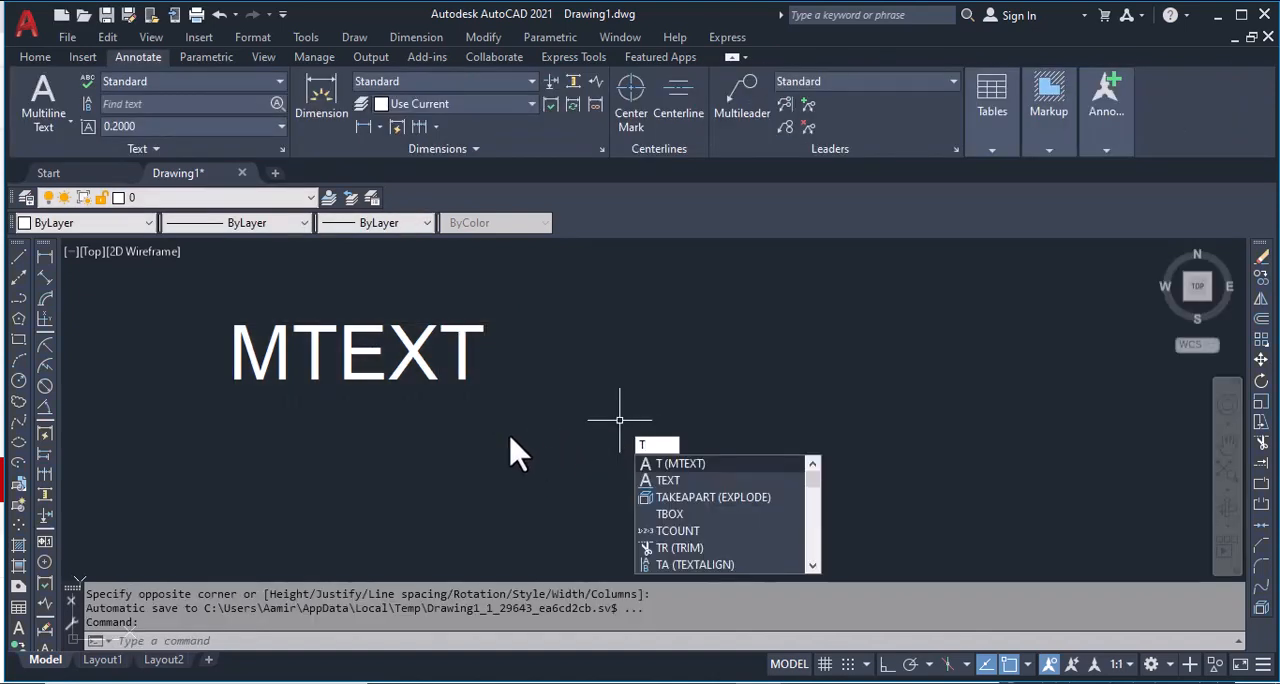
{"action": "left_click", "coordinate": [668, 480]}
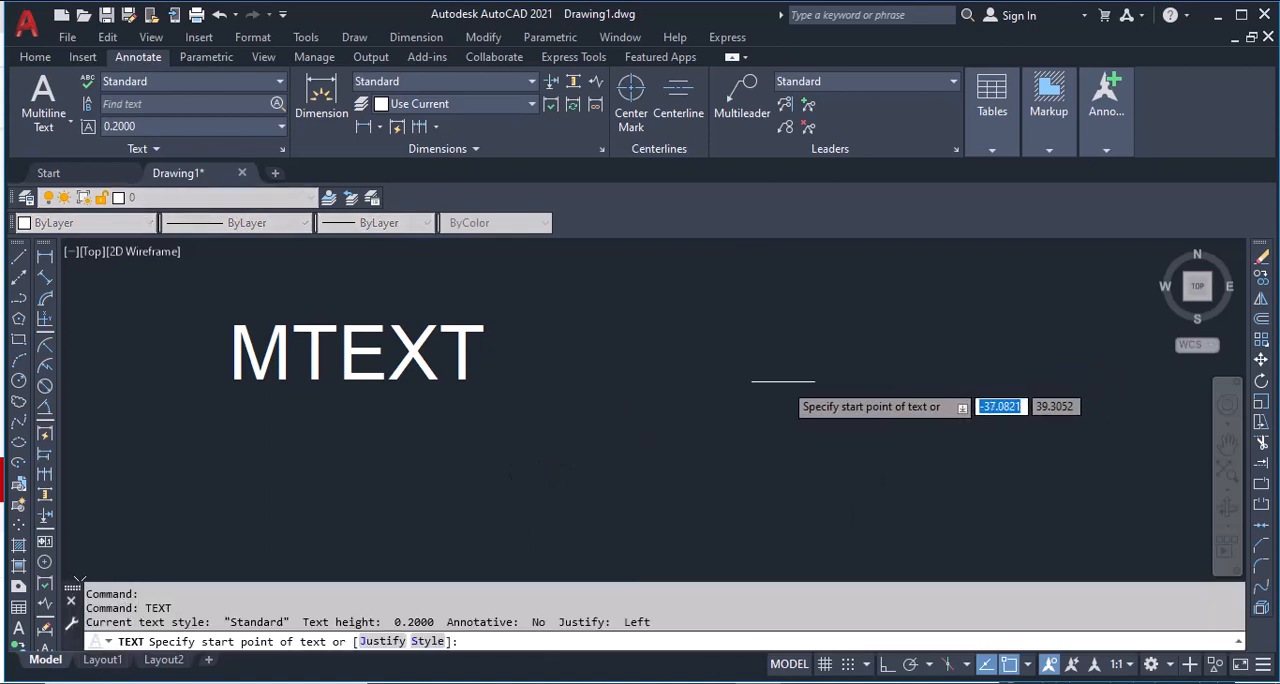
{"action": "left_click", "coordinate": [767, 363]}
{"action": "left_click", "coordinate": [858, 414]}
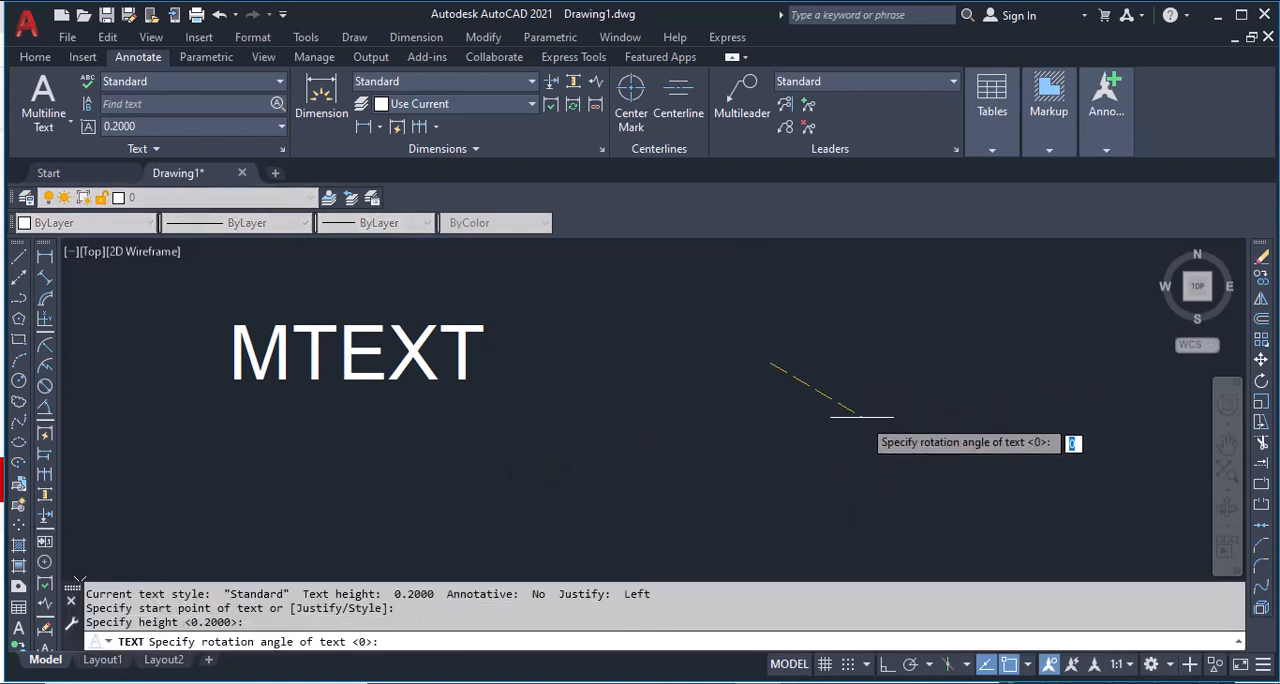
{"action": "left_click", "coordinate": [884, 361]}
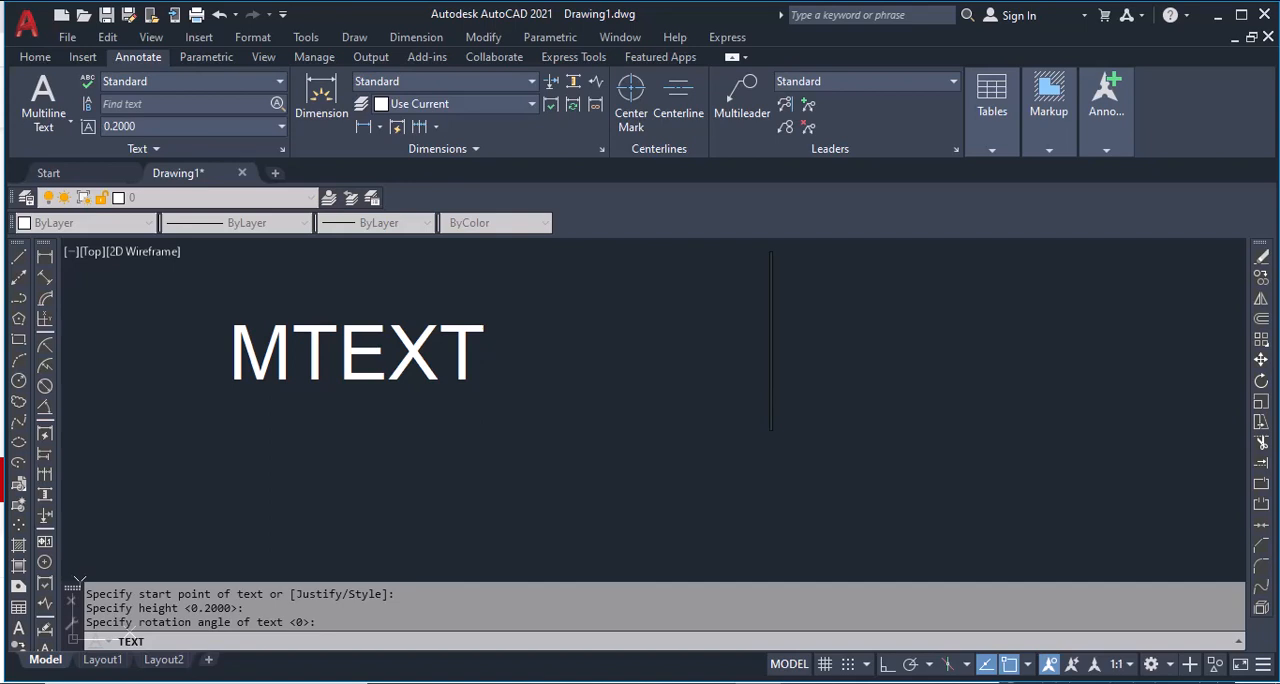
{"action": "type", "text": "123"}
{"action": "left_click", "coordinate": [700, 478]}
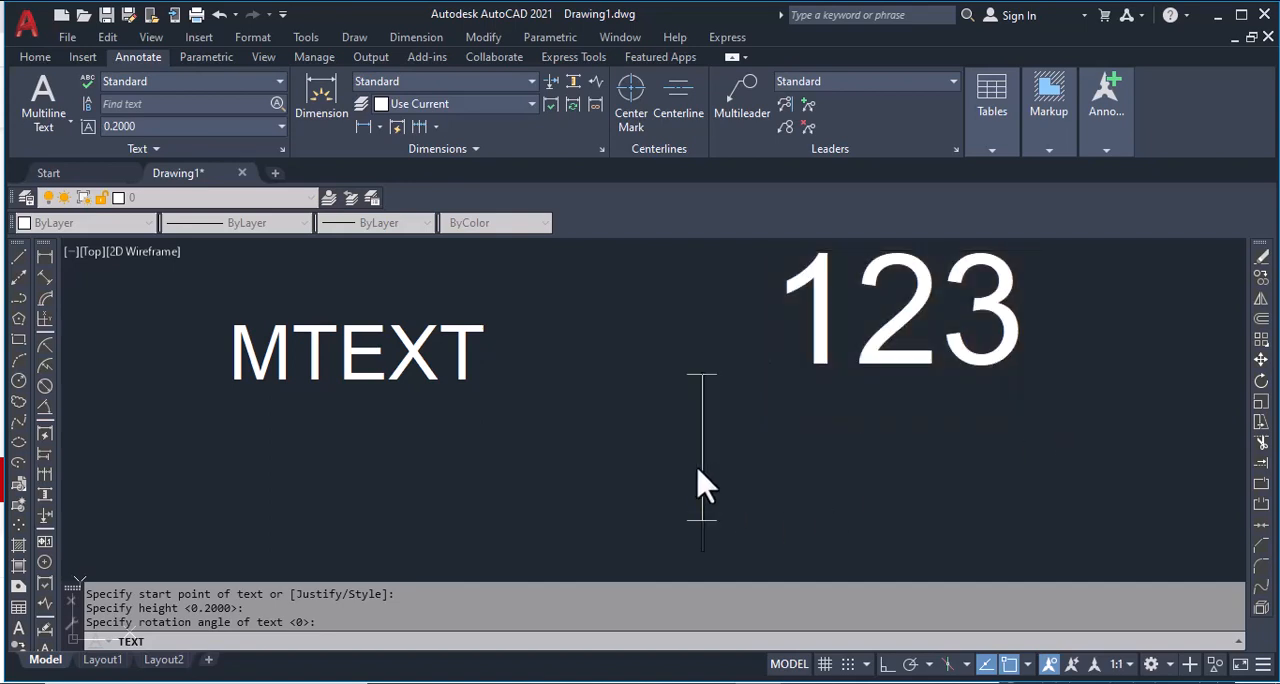
{"action": "scroll", "coordinate": [764, 430], "scroll_direction": "down", "scroll_amount": 4}
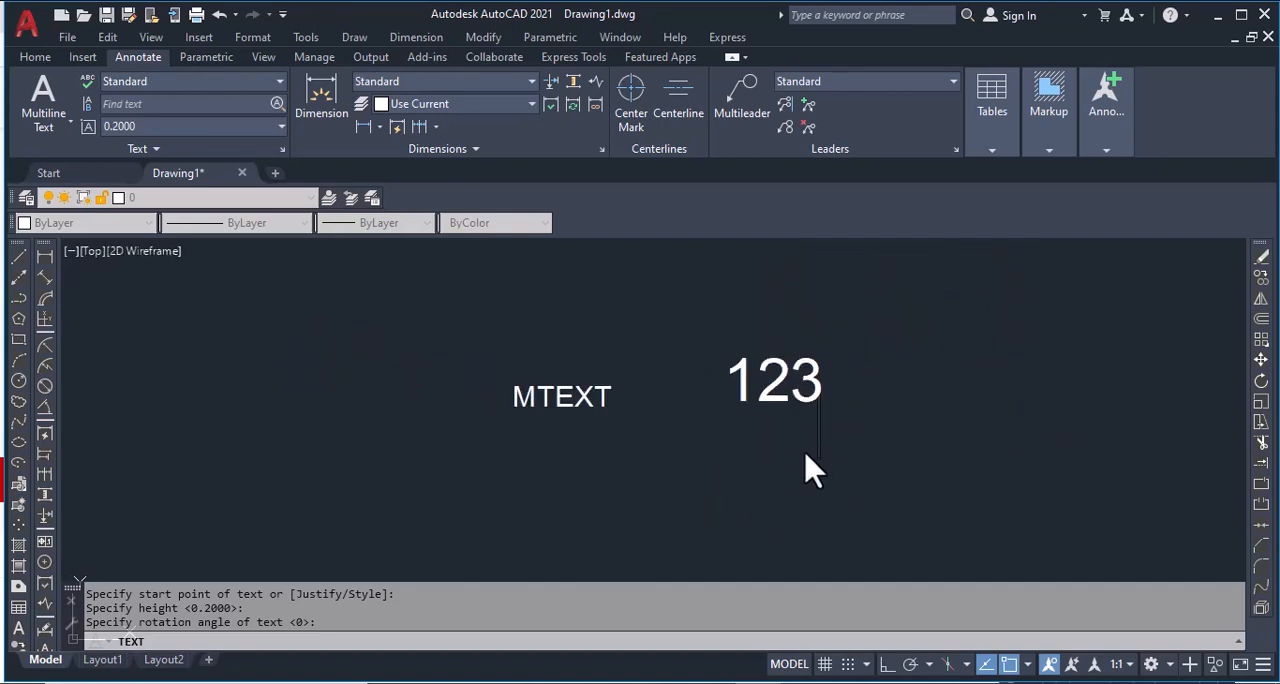
{"action": "key", "text": "Escape"}
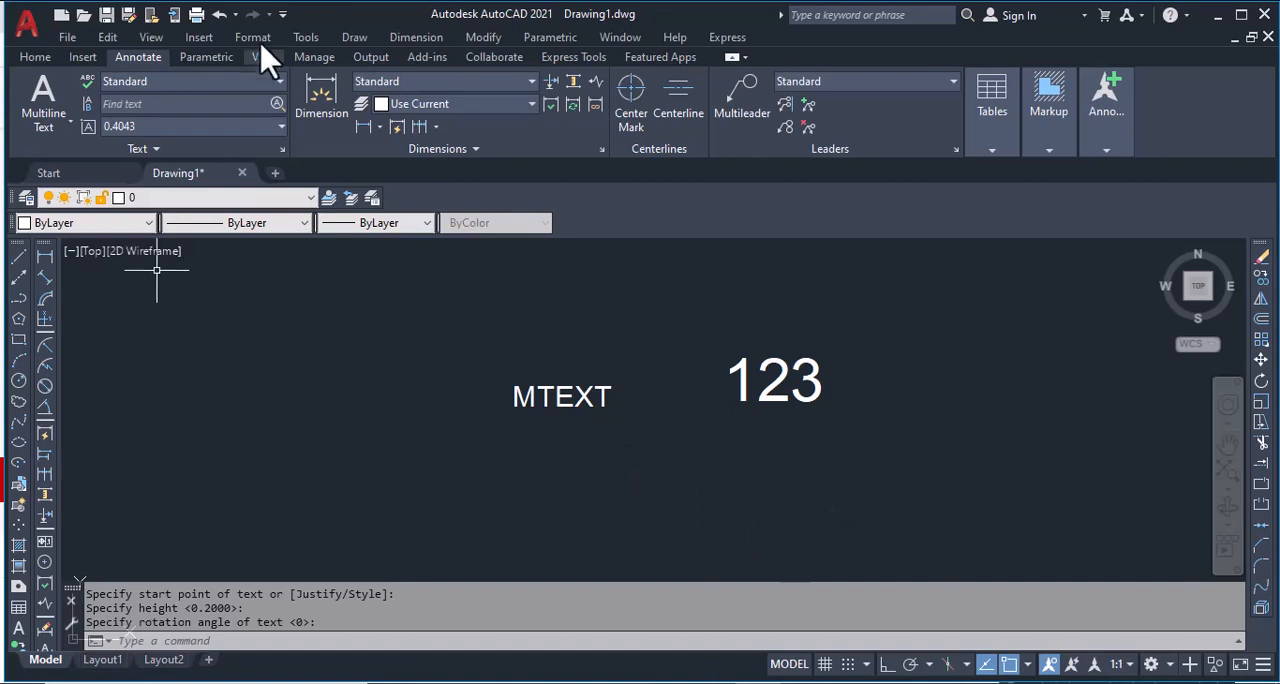
Step: Load the AssociativeTextboxV1-2 LISP application from the lisp folder and close the load dialog
{"action": "left_click", "coordinate": [305, 40]}
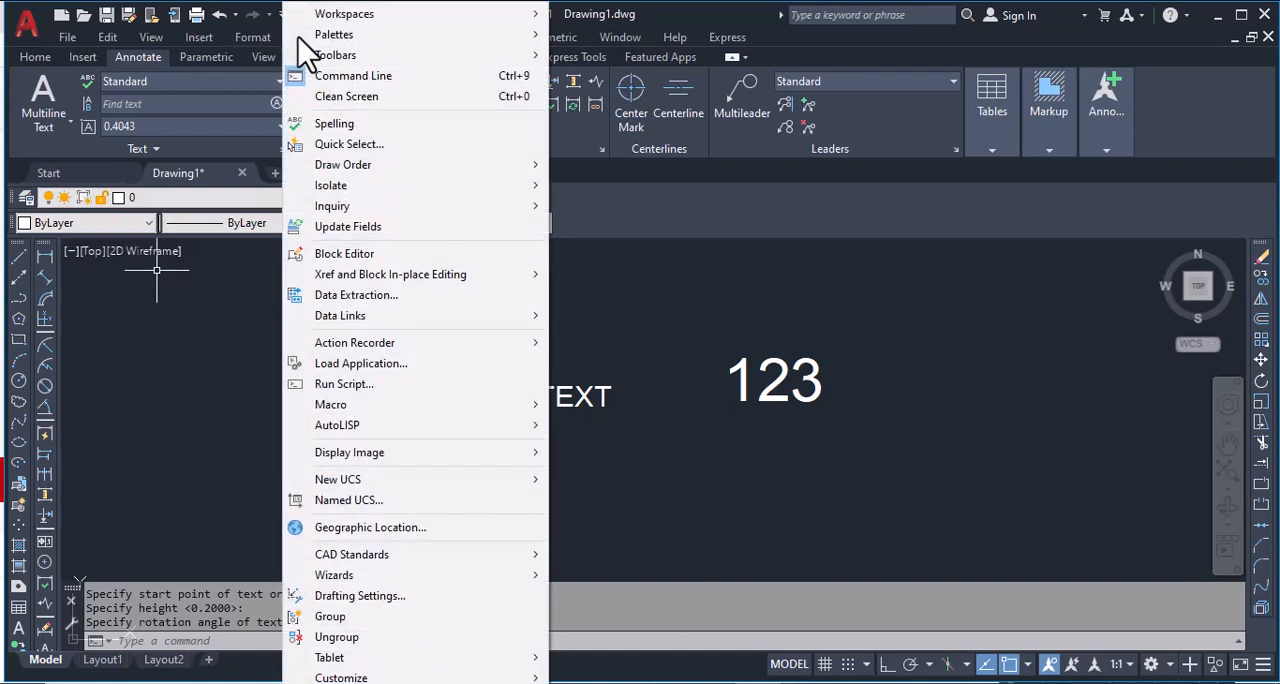
{"action": "left_click", "coordinate": [345, 364]}
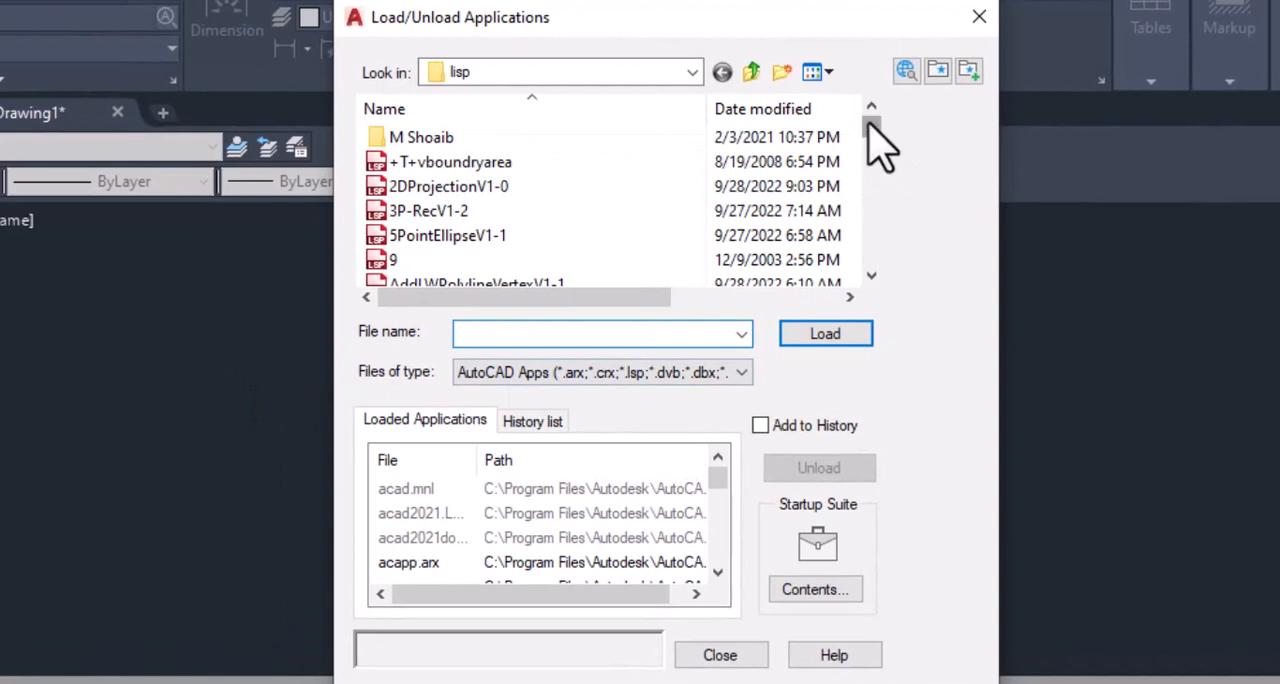
{"action": "left_click_drag", "start_coordinate": [868, 124], "coordinate": [873, 167]}
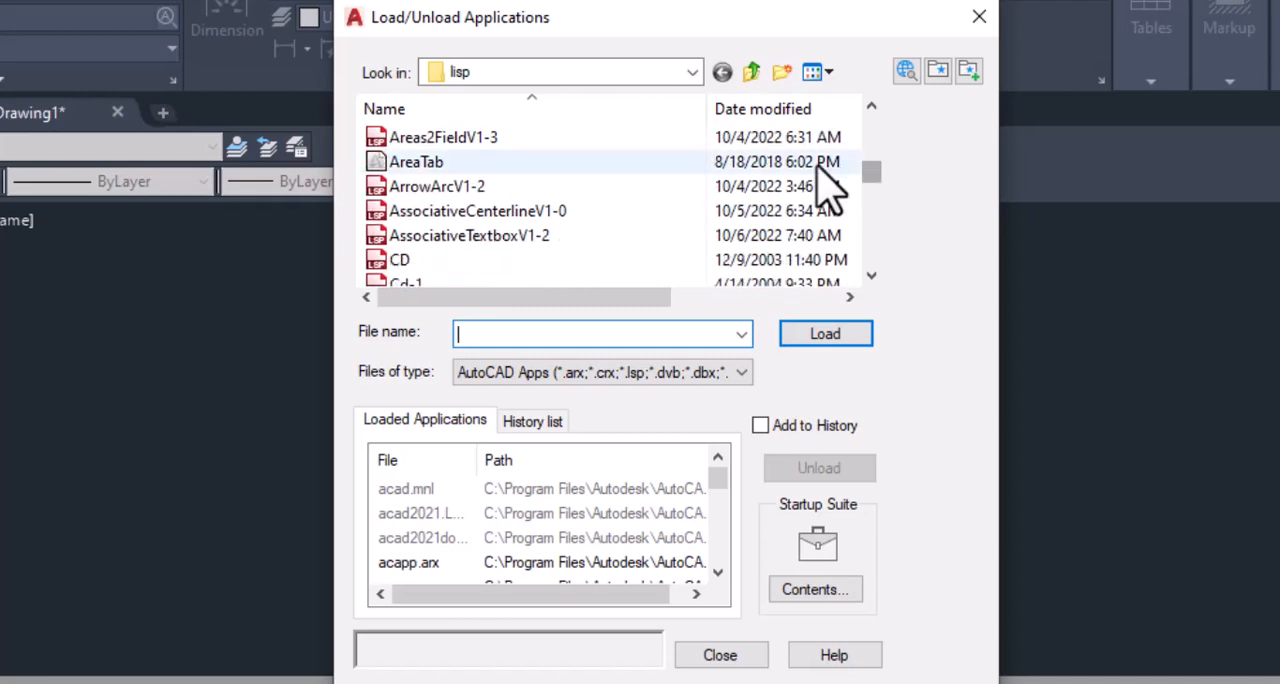
{"action": "left_click", "coordinate": [517, 242]}
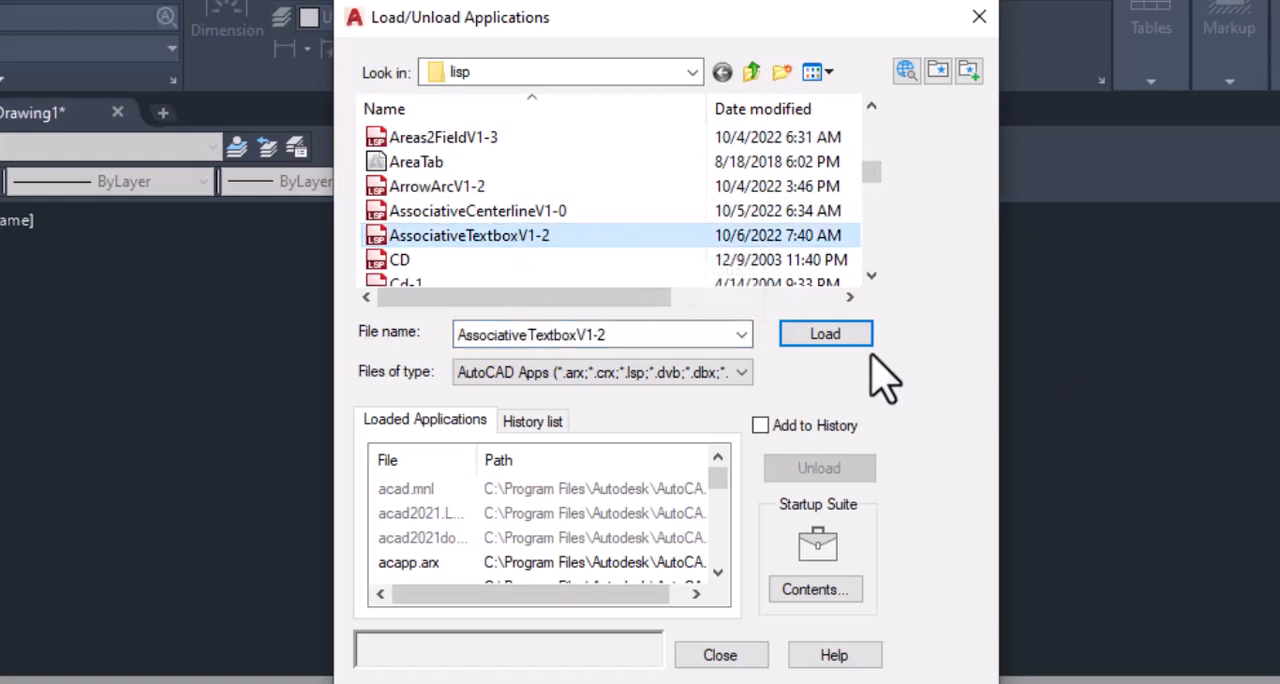
{"action": "left_click", "coordinate": [828, 338]}
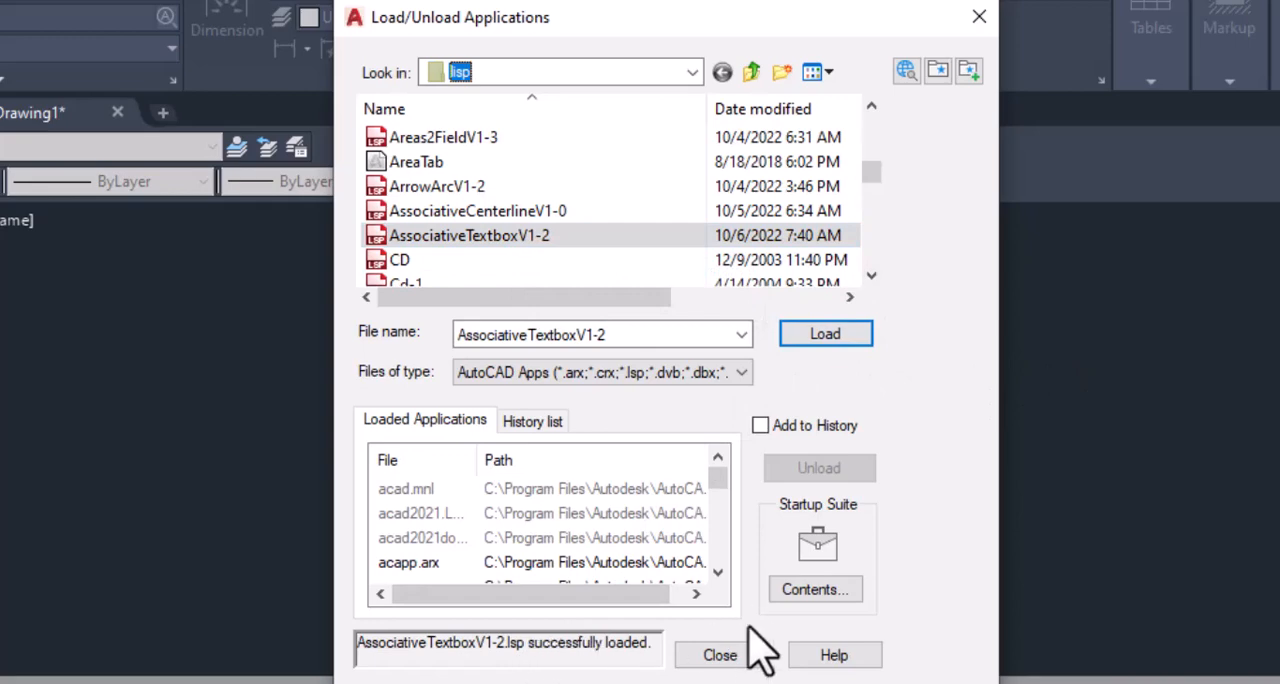
{"action": "left_click", "coordinate": [722, 657]}
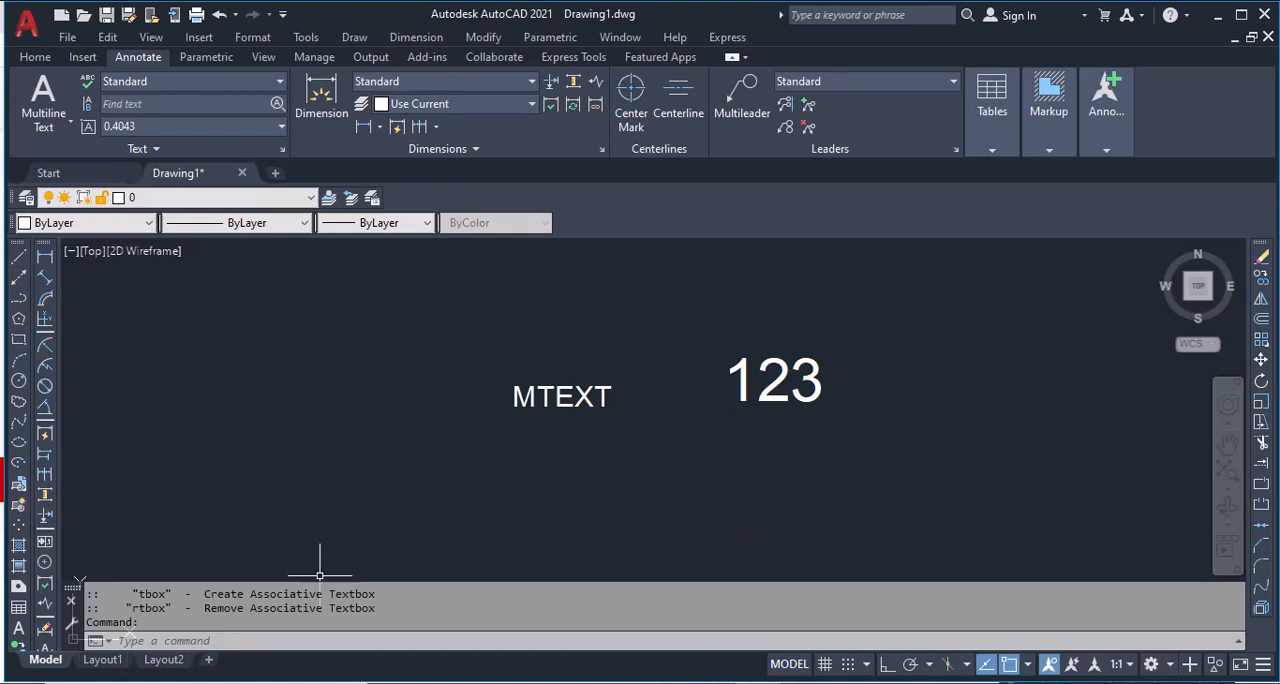
Step: Enclose the 123 text in a circle with the TBOX command, using the offset factor 0.35
{"action": "type", "text": "TB"}
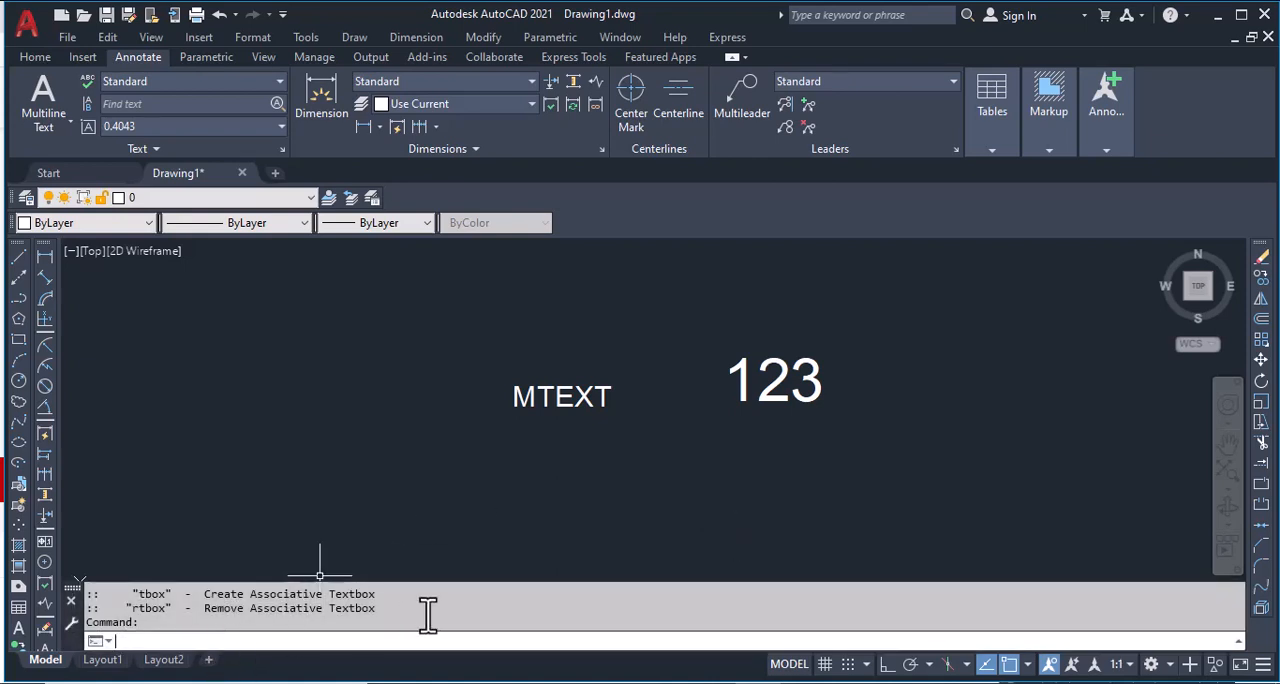
{"action": "type", "text": "OX"}
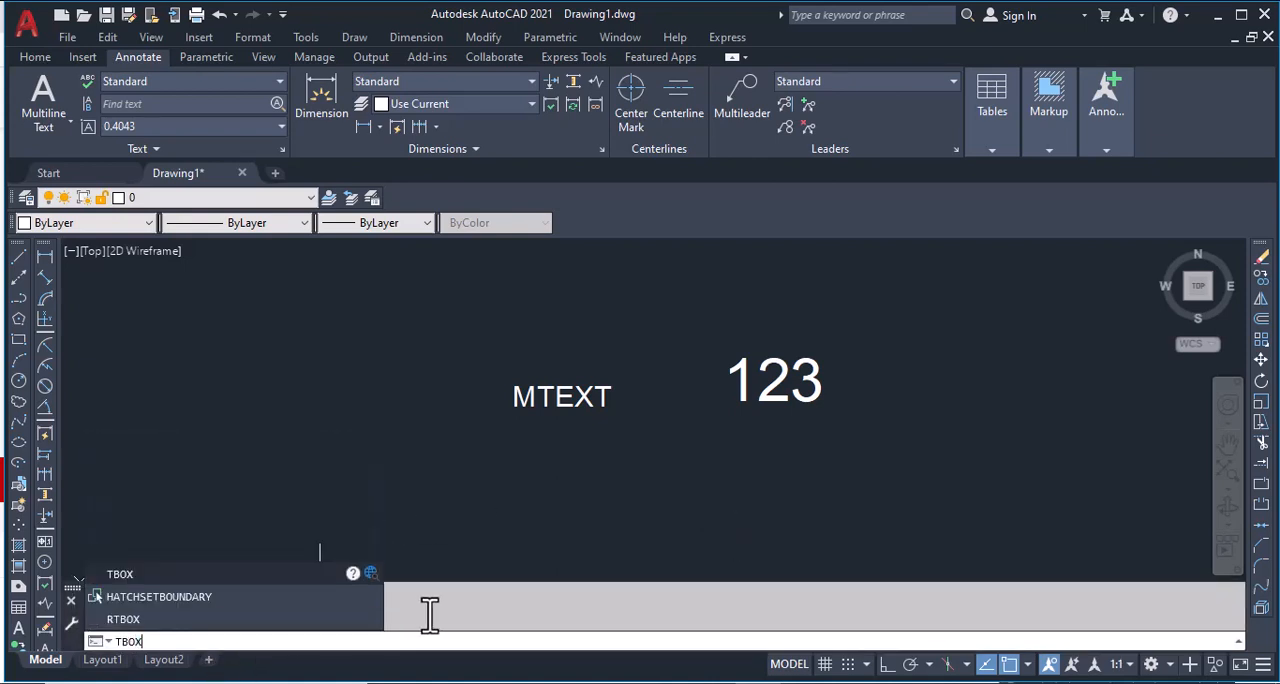
{"action": "key", "text": "Return"}
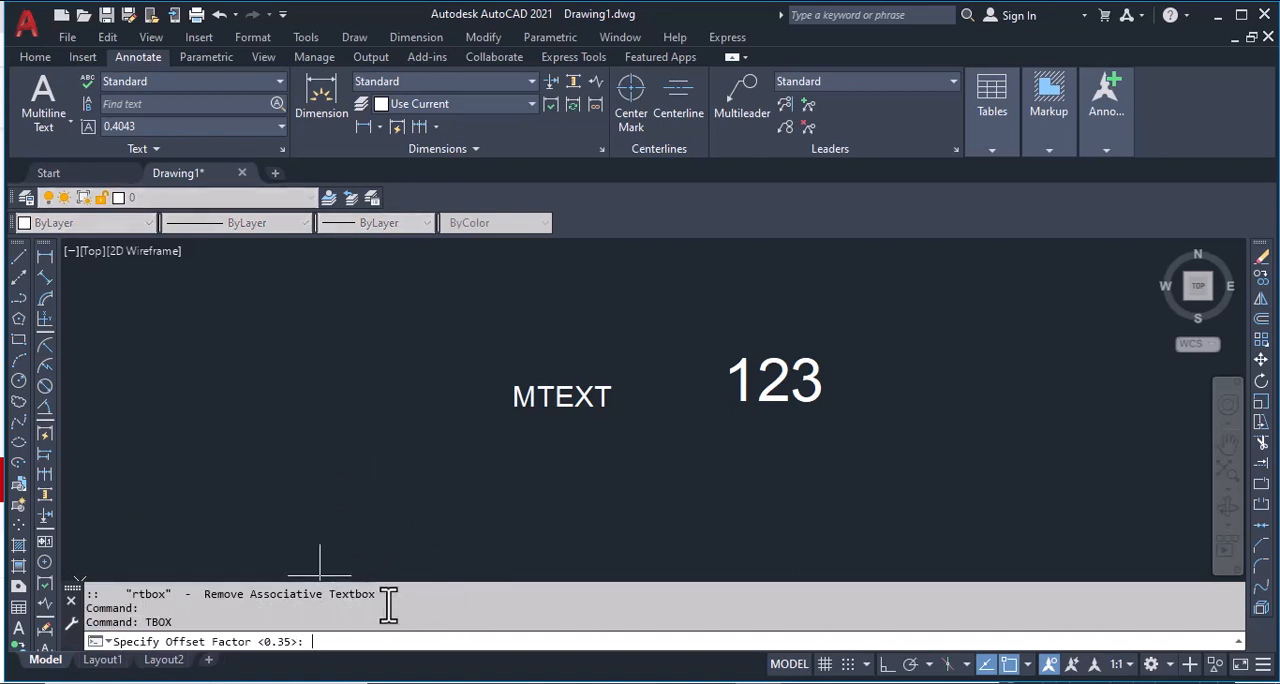
{"action": "key", "text": "Return"}
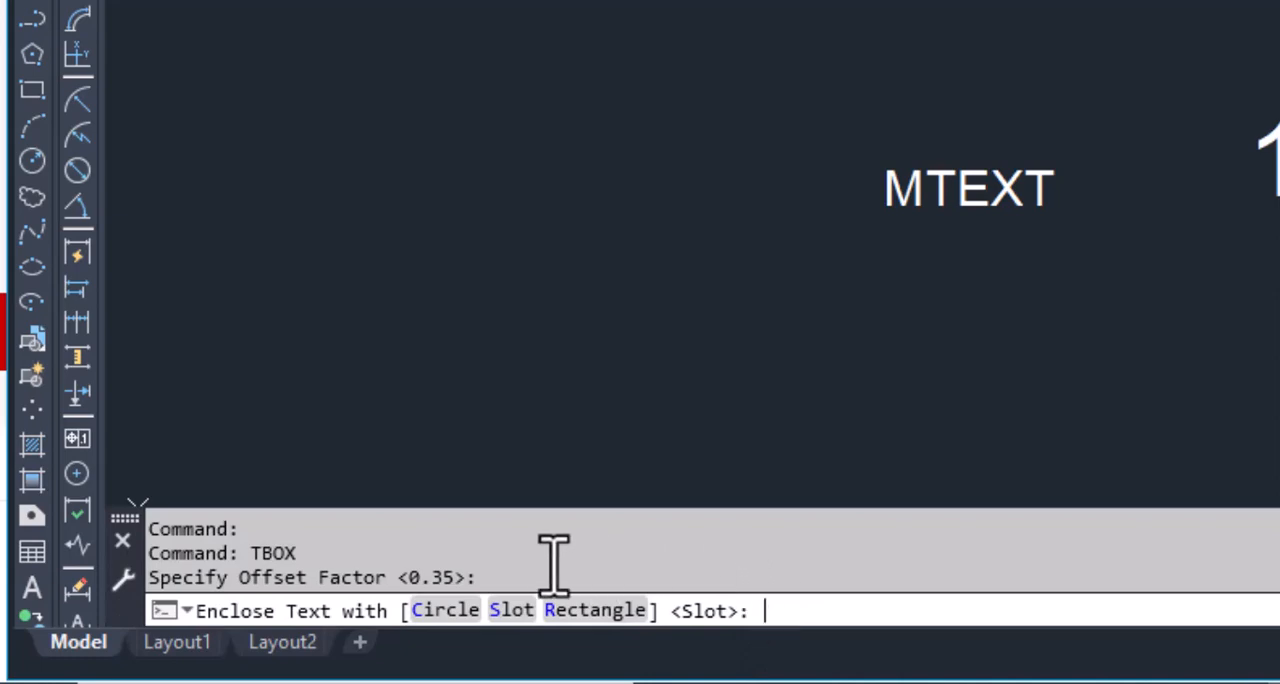
{"action": "left_click", "coordinate": [446, 610]}
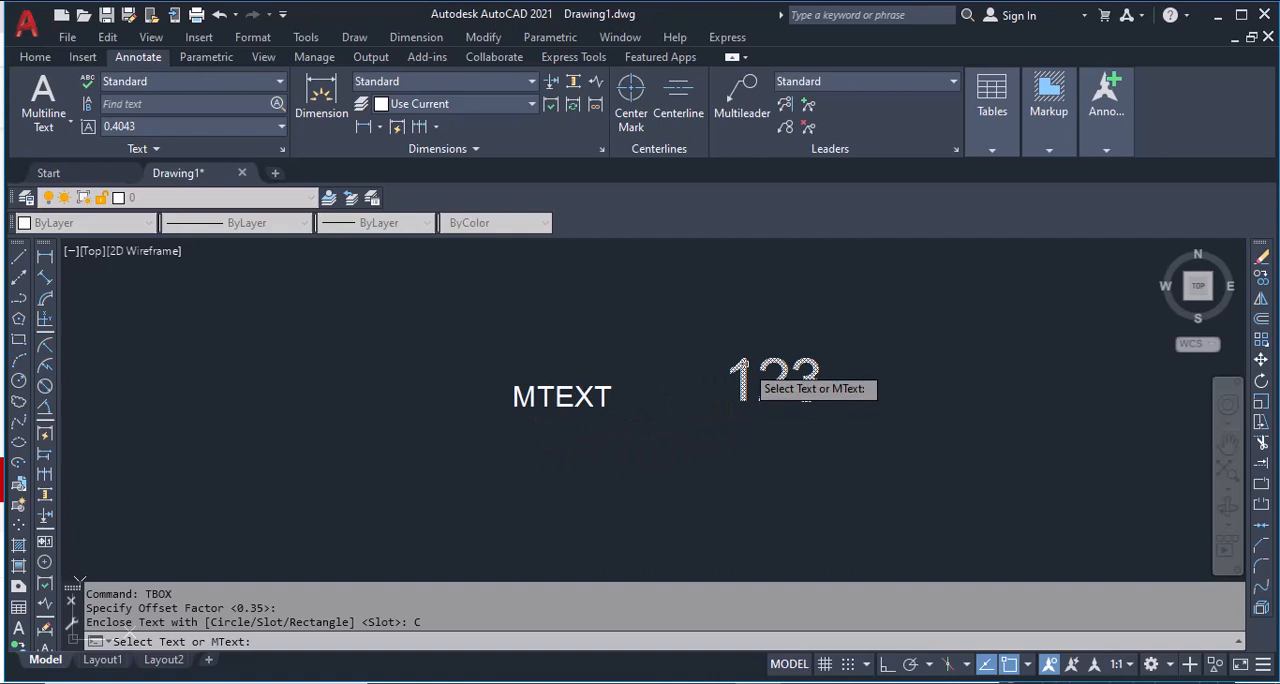
{"action": "left_click", "coordinate": [746, 374]}
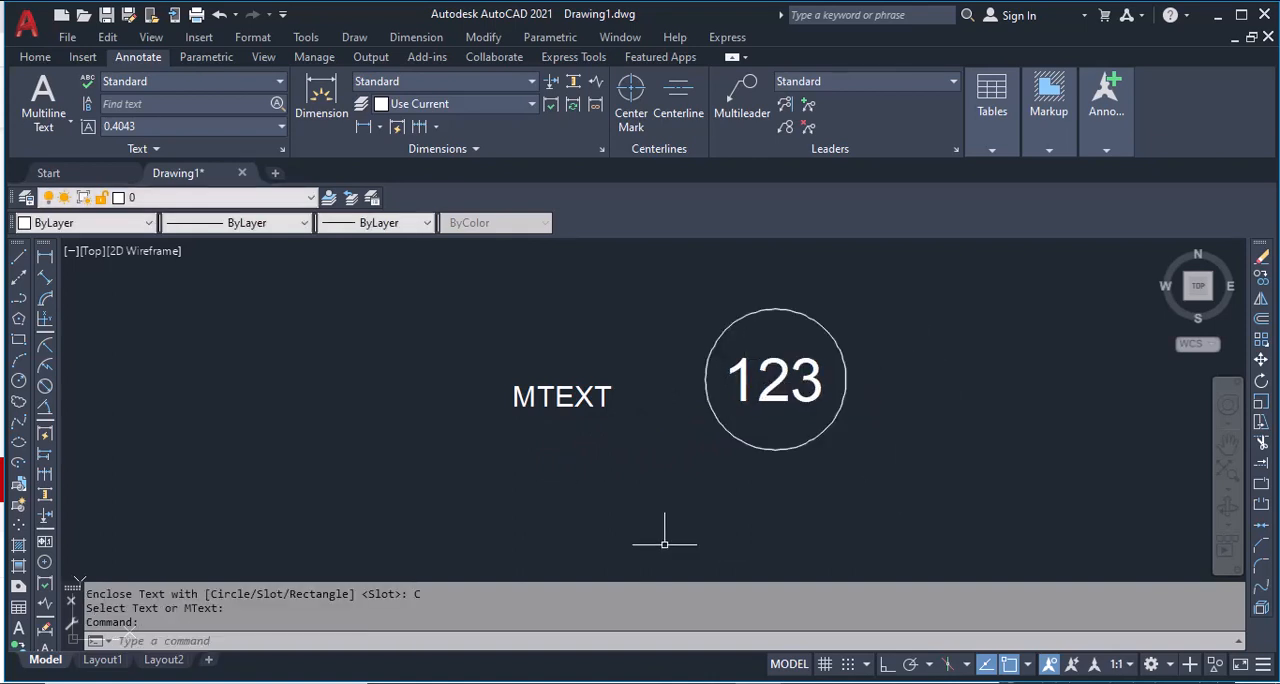
Step: Copy the MTEXT object once, placing the duplicate diagonally below and to the left of the original
{"action": "middle_click_drag", "start_coordinate": [549, 477], "coordinate": [446, 460]}
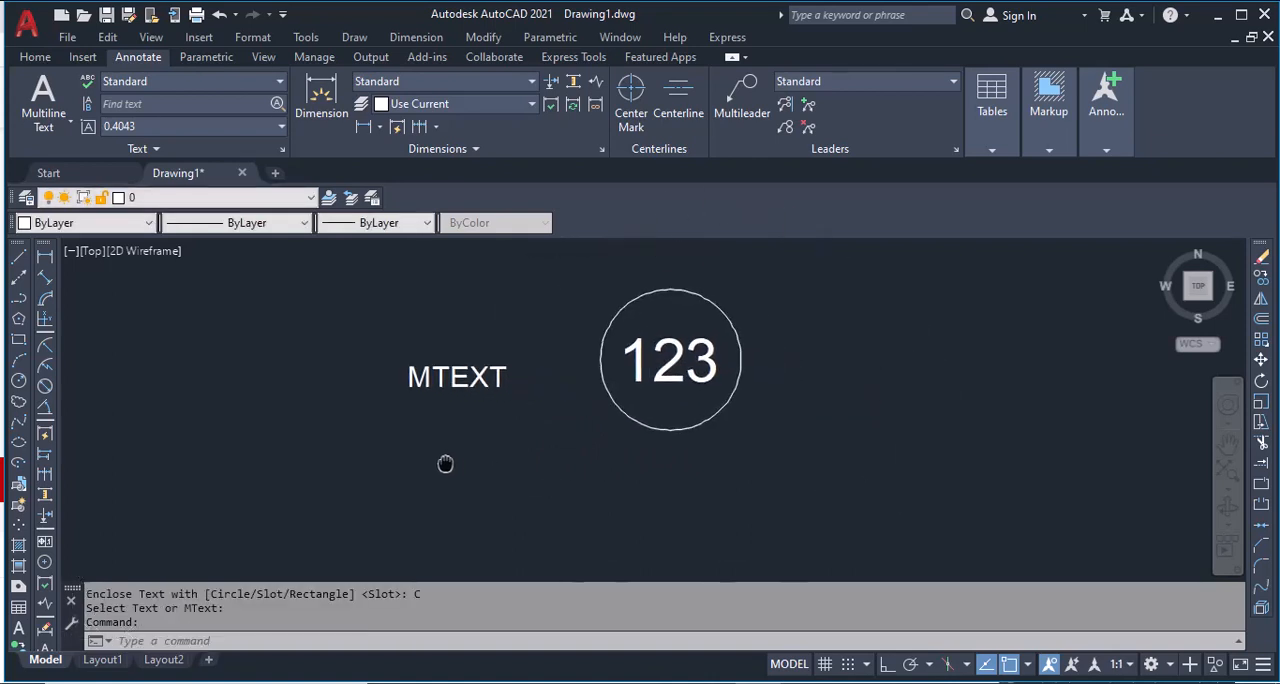
{"action": "left_click", "coordinate": [460, 374]}
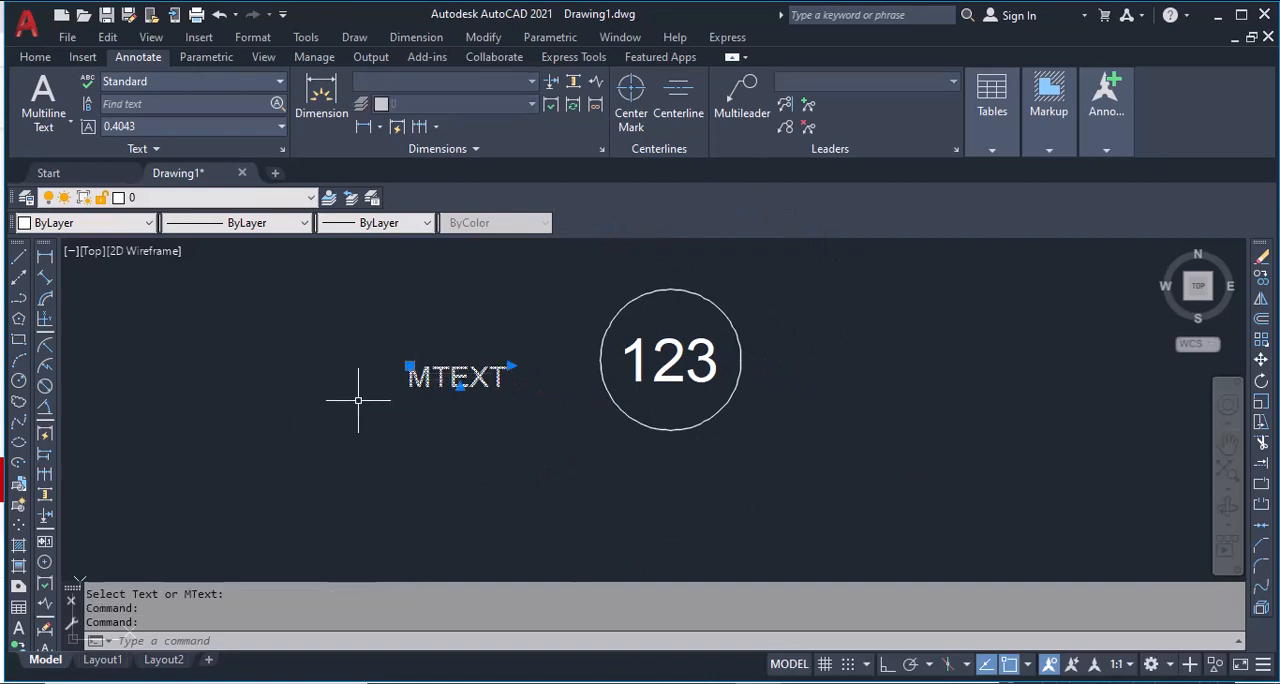
{"action": "type", "text": "co"}
{"action": "key", "text": "Return"}
{"action": "left_click", "coordinate": [496, 410]}
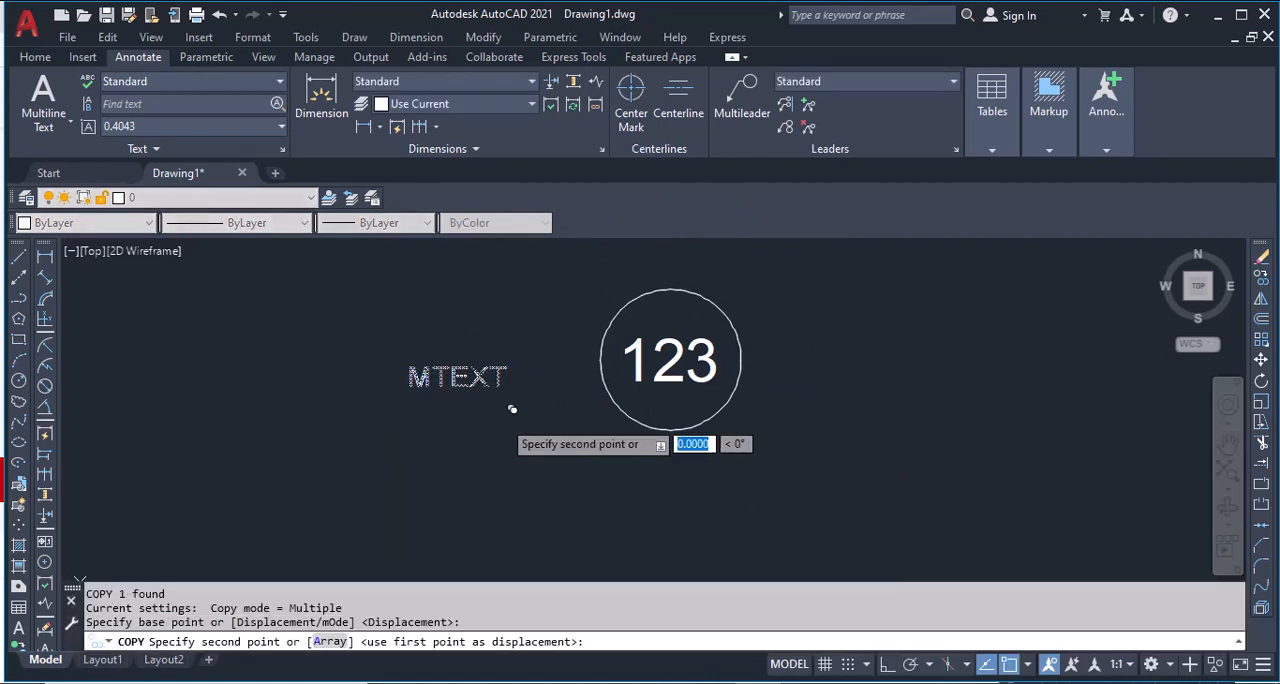
{"action": "left_click", "coordinate": [380, 520]}
{"action": "key", "text": "Escape"}
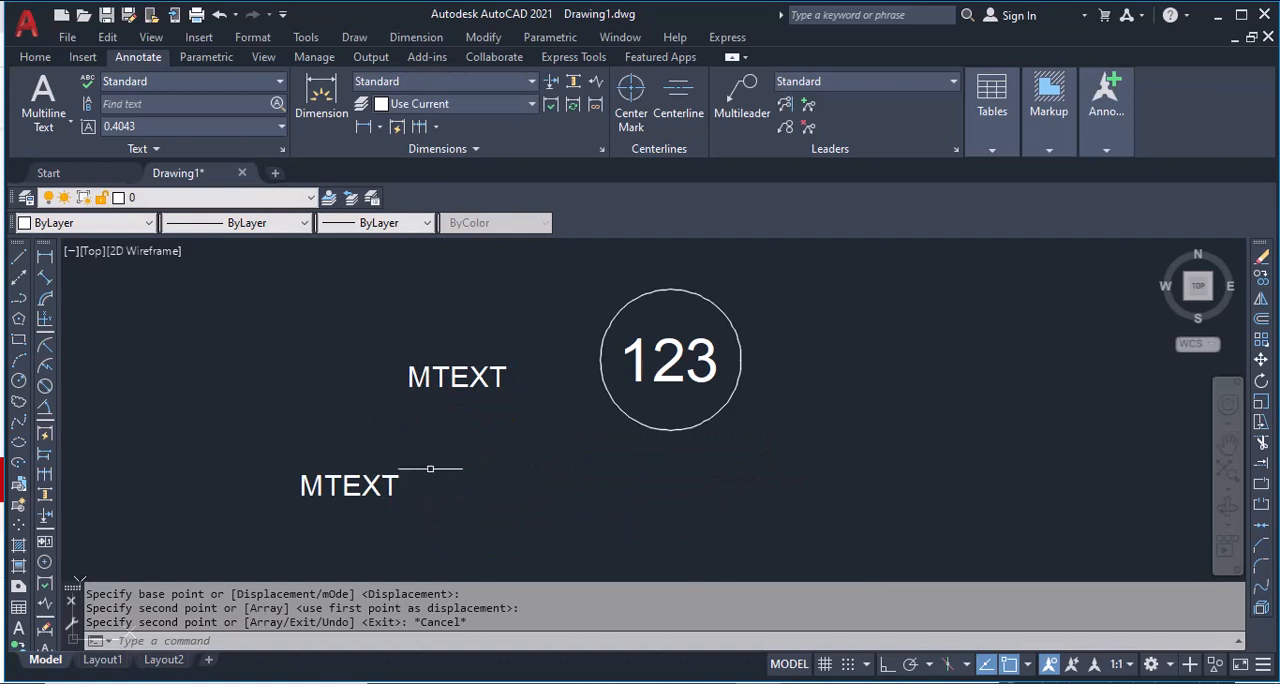
Step: Enclose the upper MTEXT object in a slot with the TBOX command, keeping the offset factor 0.35
{"action": "type", "text": "TBOX"}
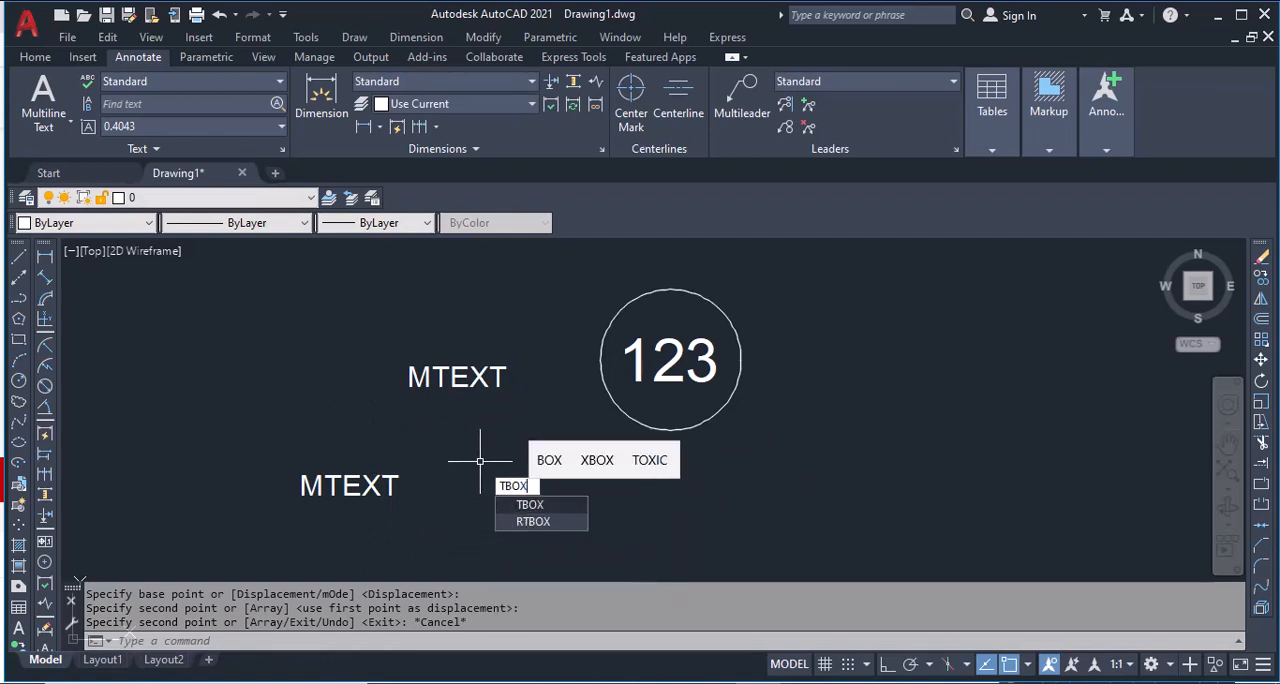
{"action": "key", "text": "Return"}
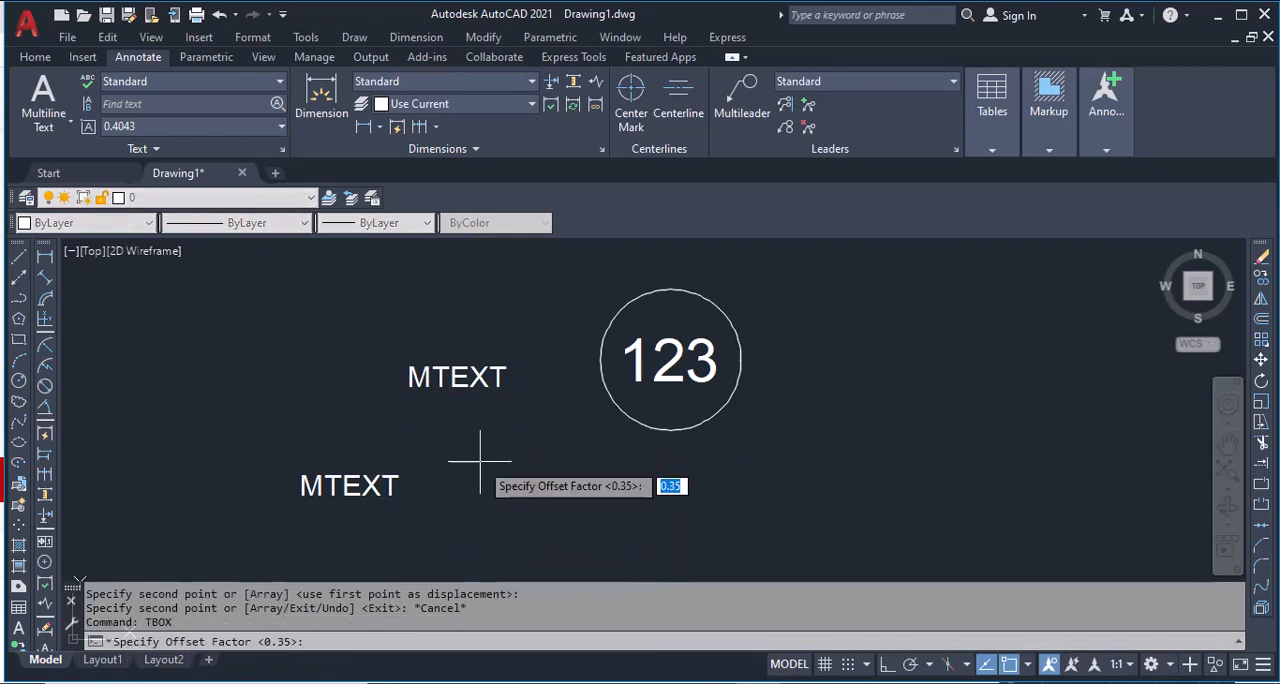
{"action": "key", "text": "Return"}
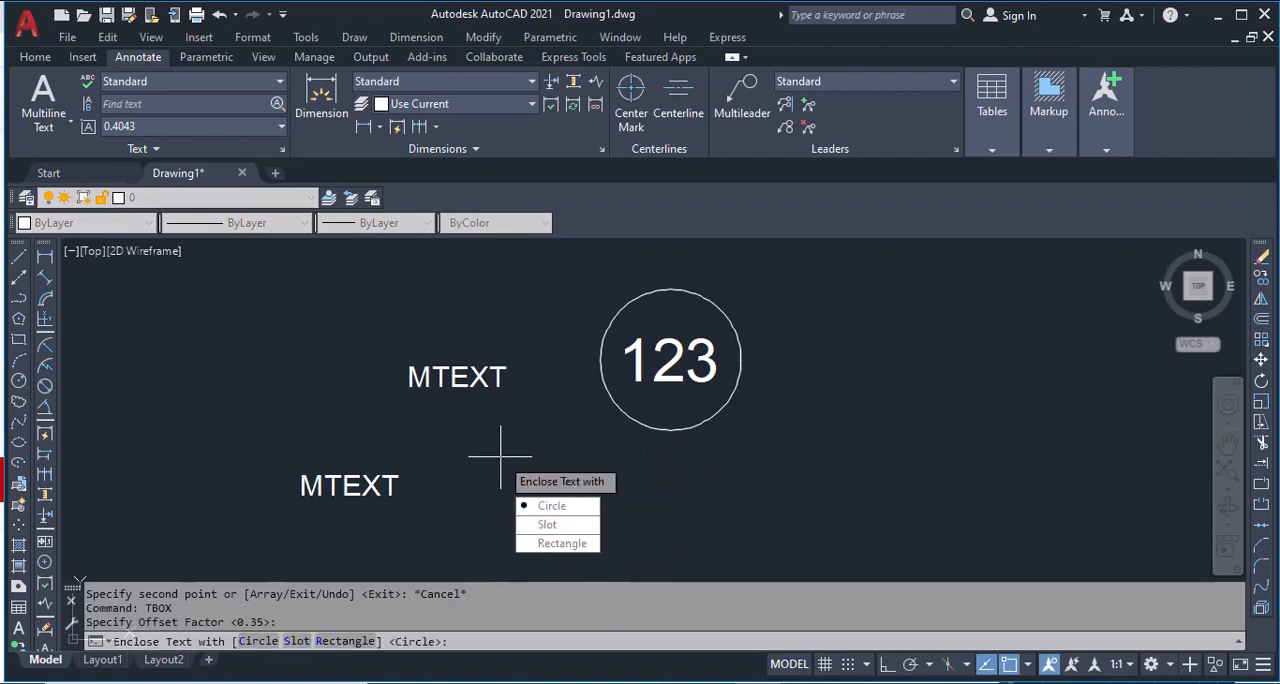
{"action": "left_click", "coordinate": [298, 641]}
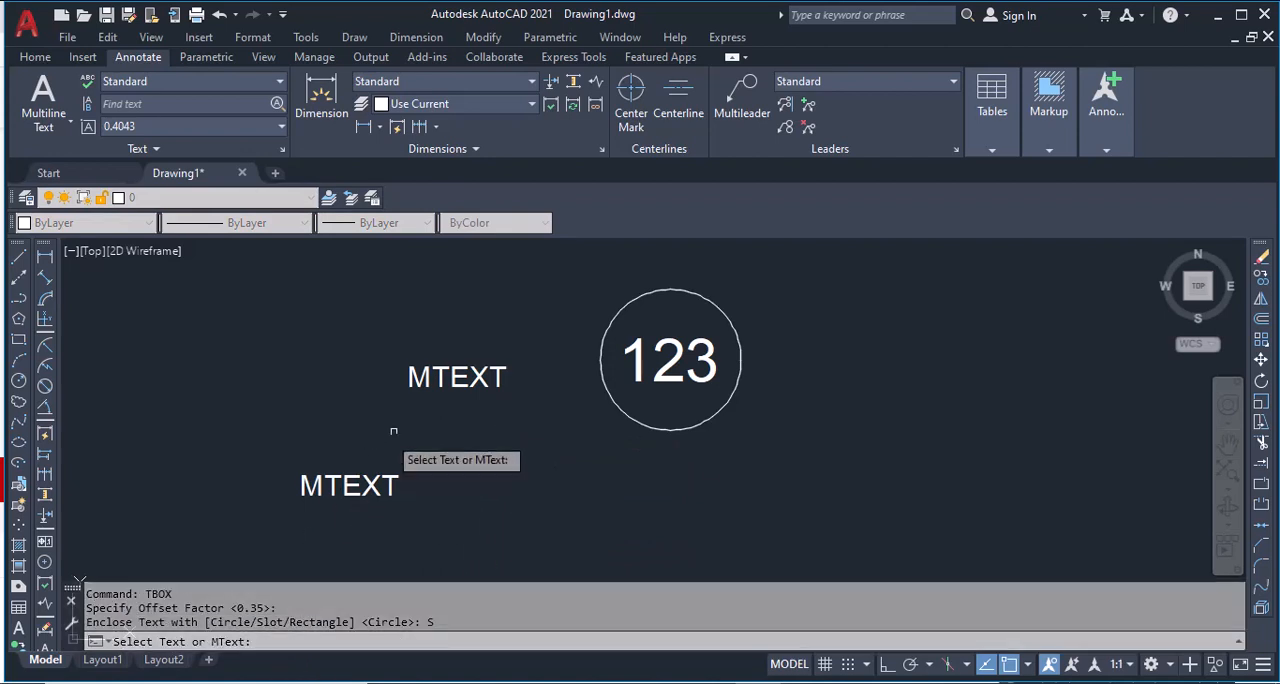
{"action": "left_click", "coordinate": [439, 377]}
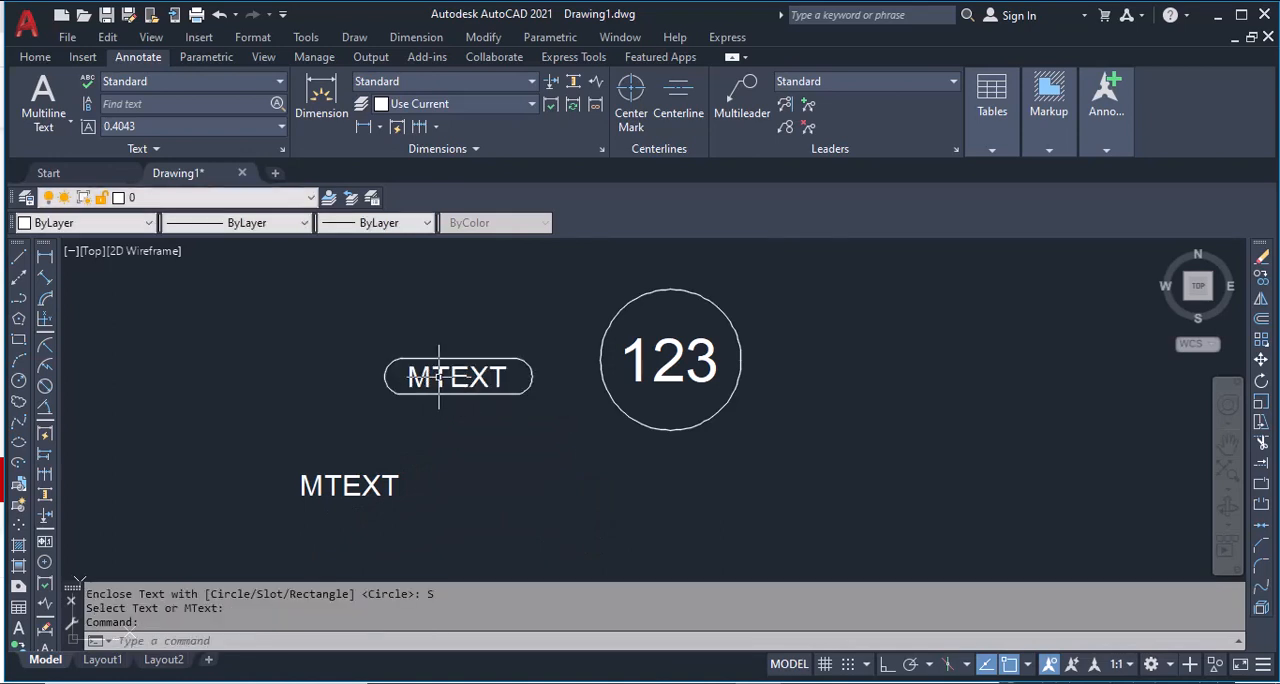
{"action": "scroll", "coordinate": [474, 378], "scroll_direction": "up", "scroll_amount": 2}
{"action": "scroll", "coordinate": [474, 378], "scroll_direction": "down", "scroll_amount": 3}
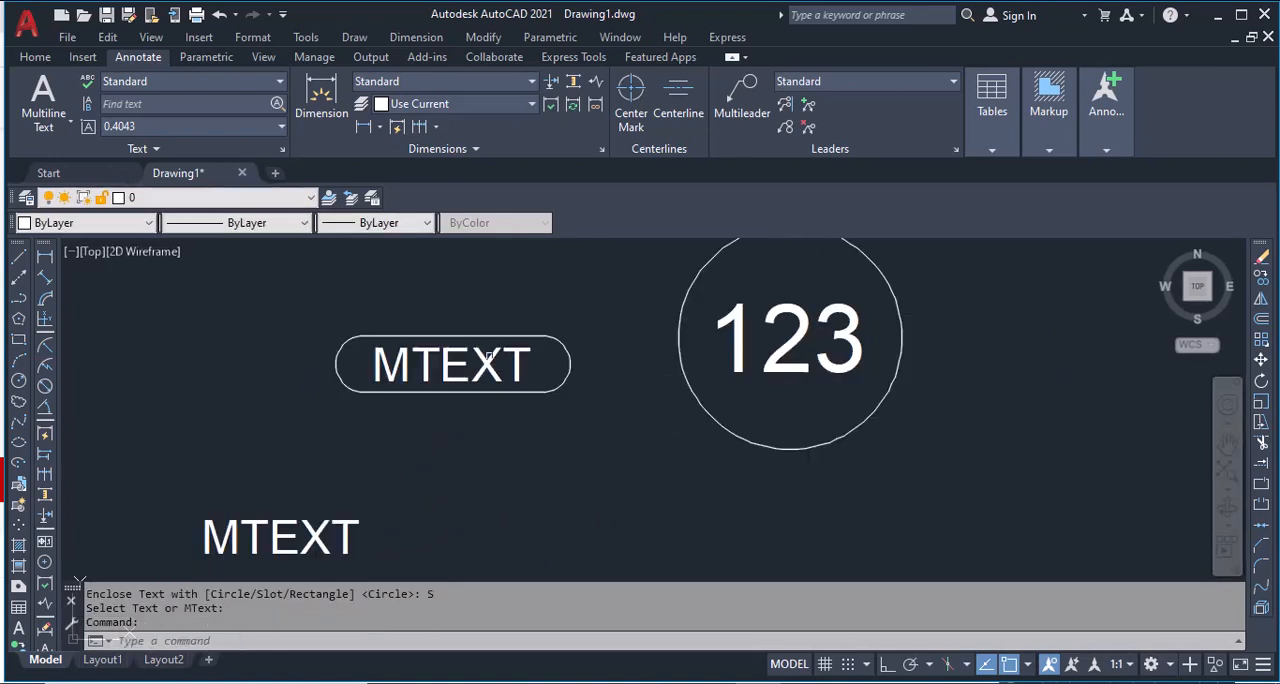
Step: Enclose the lower MTEXT copy in a rectangle with TBOX, keeping the offset factor 0.35
{"action": "key", "text": "Return"}
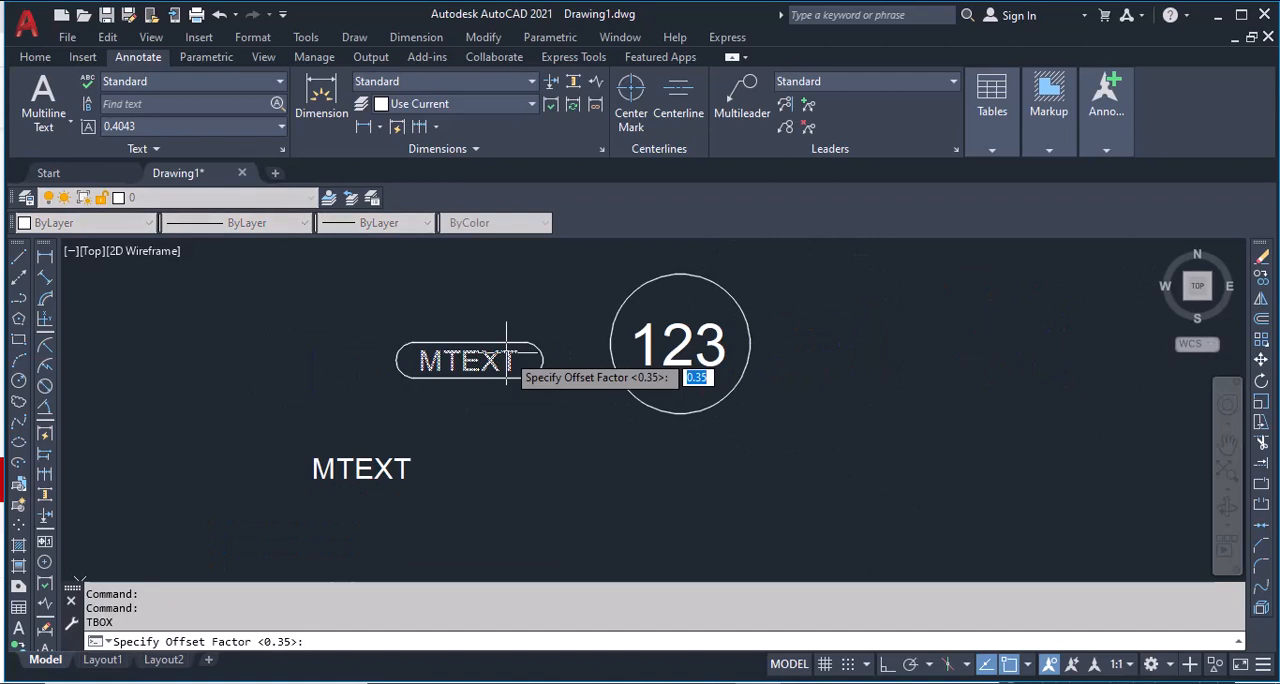
{"action": "key", "text": "Return"}
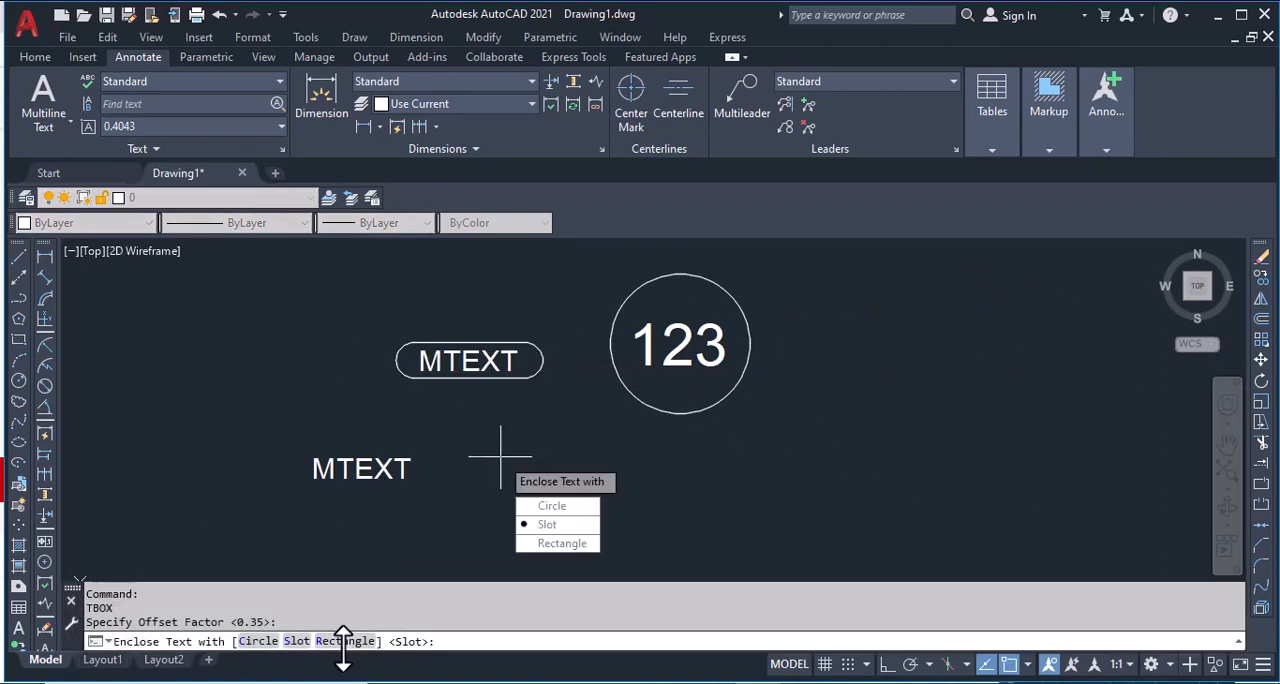
{"action": "left_click", "coordinate": [345, 641]}
{"action": "left_click", "coordinate": [360, 470]}
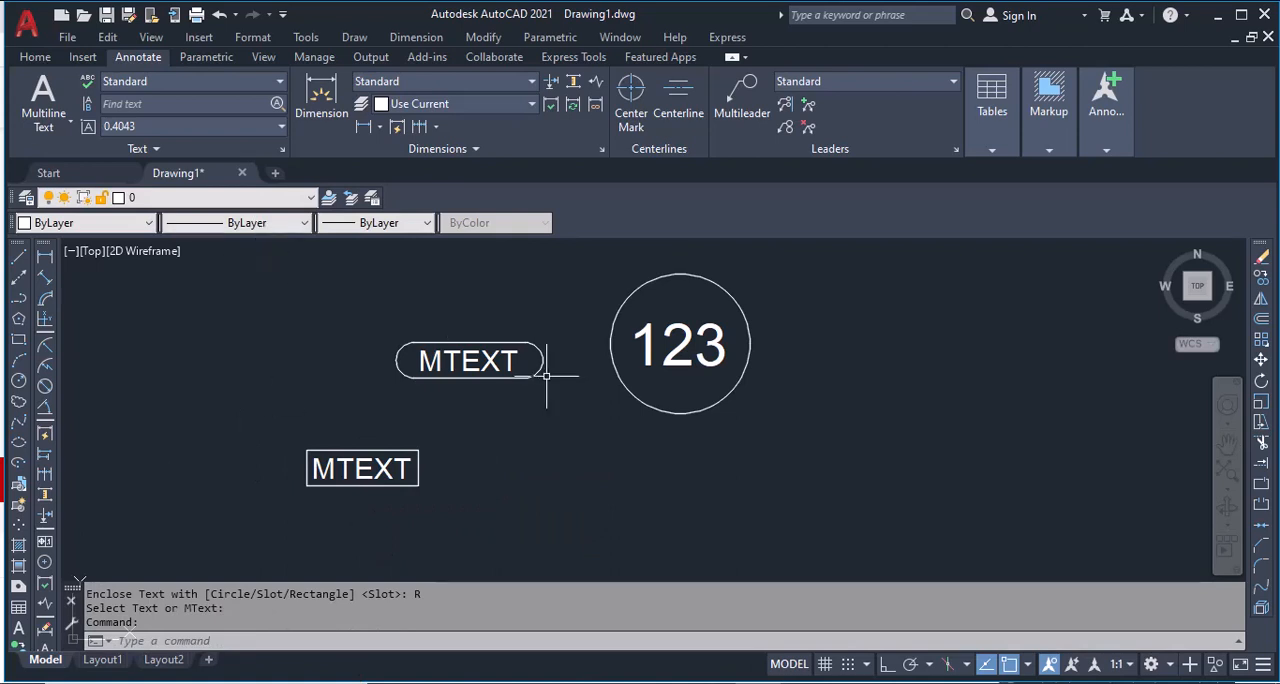
Step: Shift the circled 123 text to the right and slightly down by its insertion grip
{"action": "left_click", "coordinate": [688, 366]}
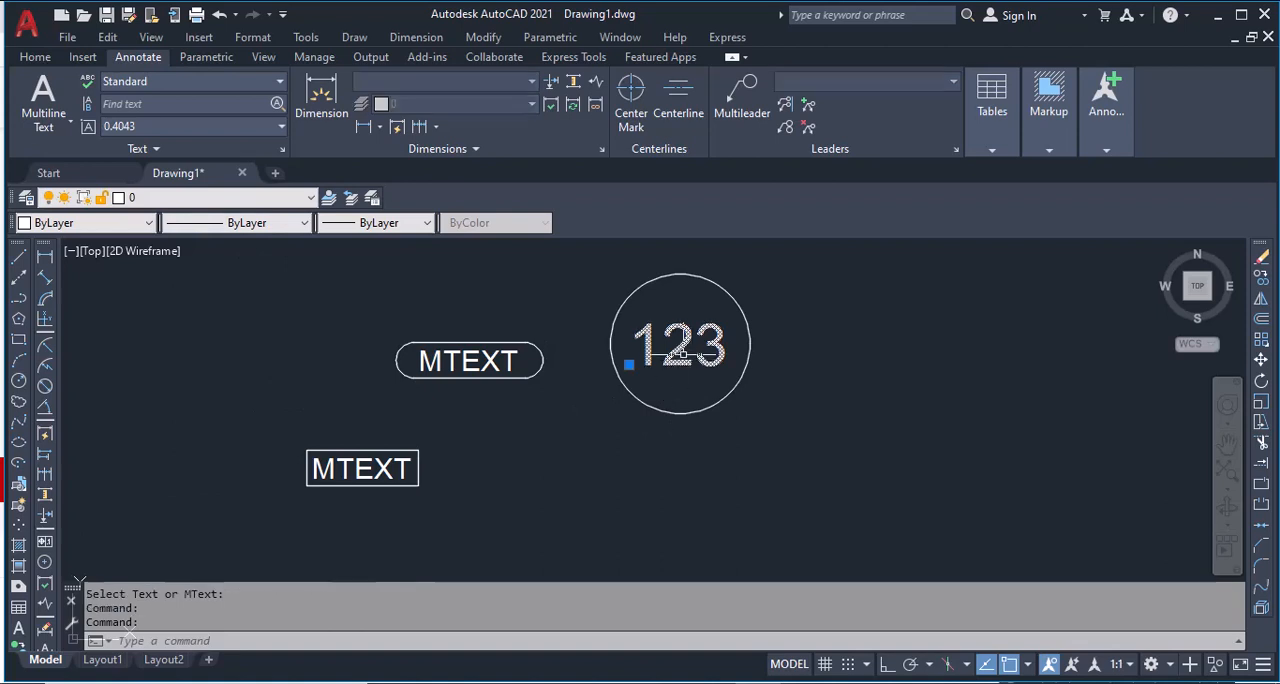
{"action": "left_click", "coordinate": [627, 366]}
{"action": "left_click", "coordinate": [797, 403]}
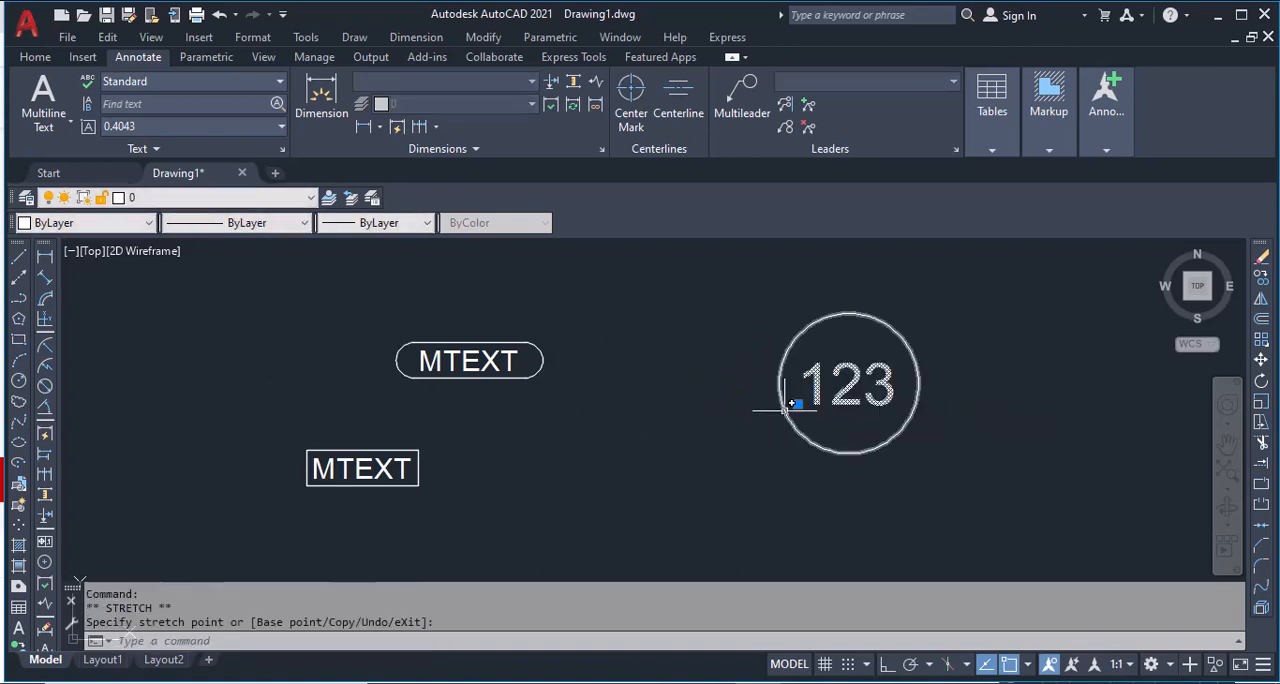
Step: Move the slot-enclosed MTEXT together with the 123 text up and to the right
{"action": "left_click", "coordinate": [466, 361]}
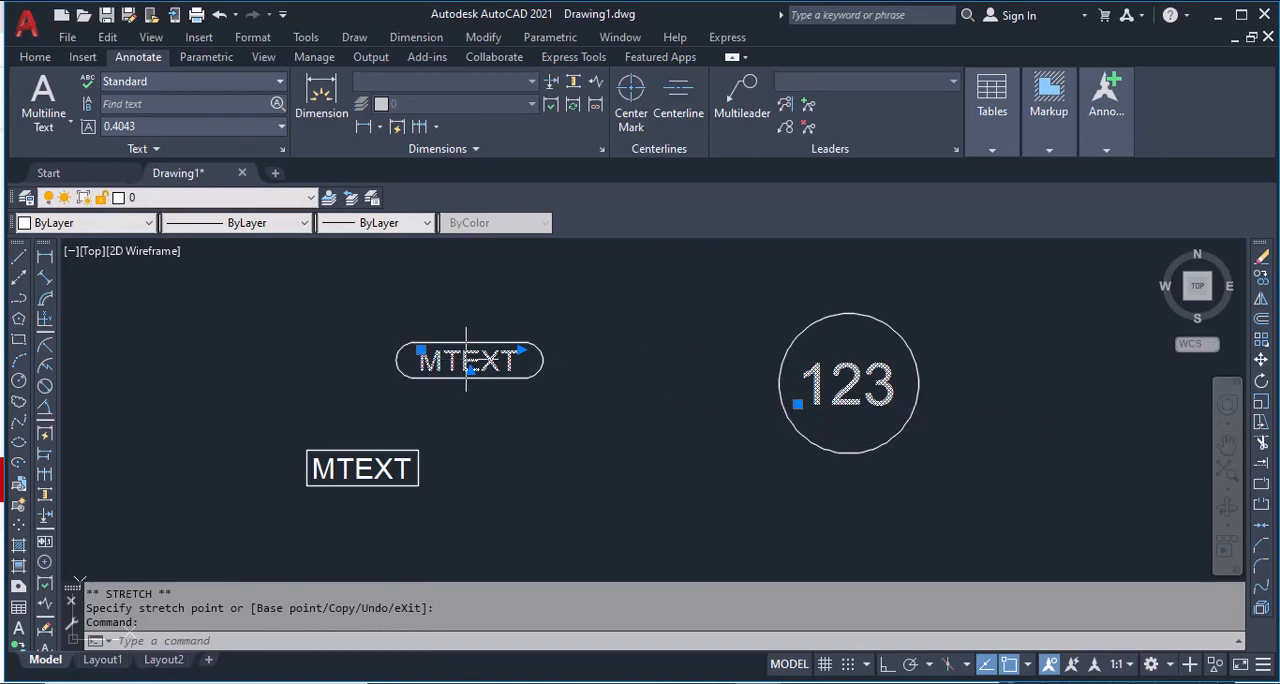
{"action": "type", "text": "m"}
{"action": "key", "text": "Return"}
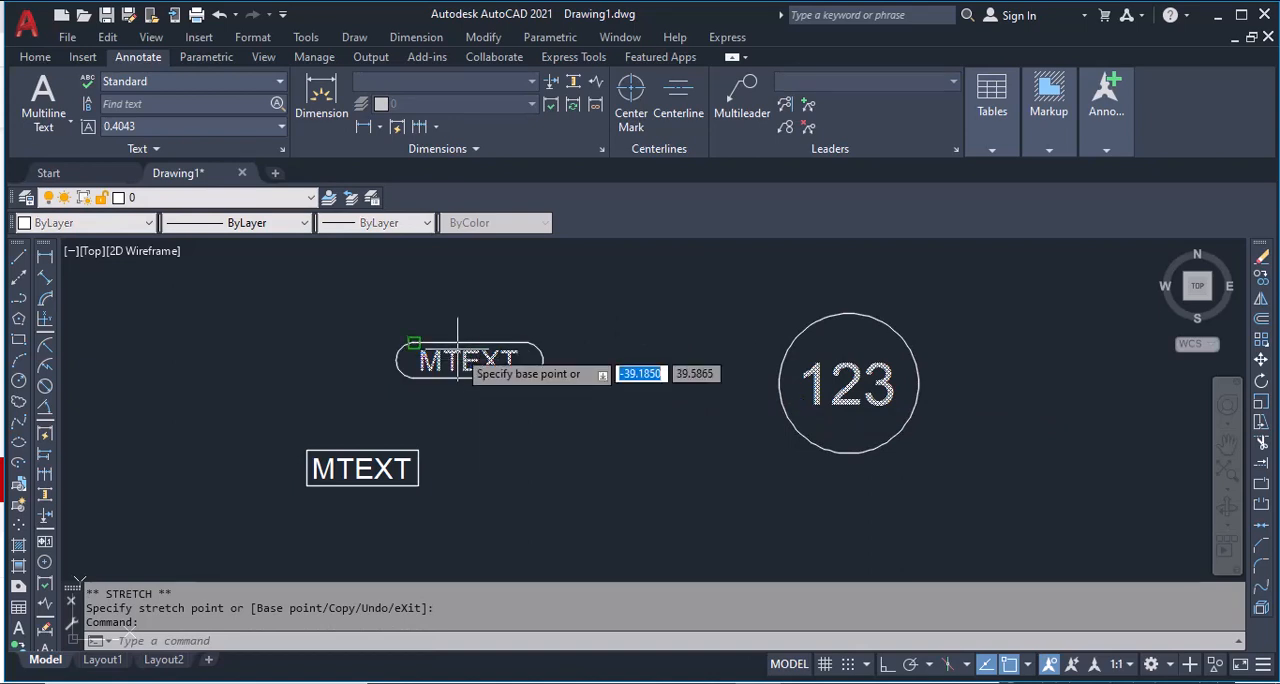
{"action": "left_click", "coordinate": [458, 360]}
{"action": "left_click", "coordinate": [578, 314]}
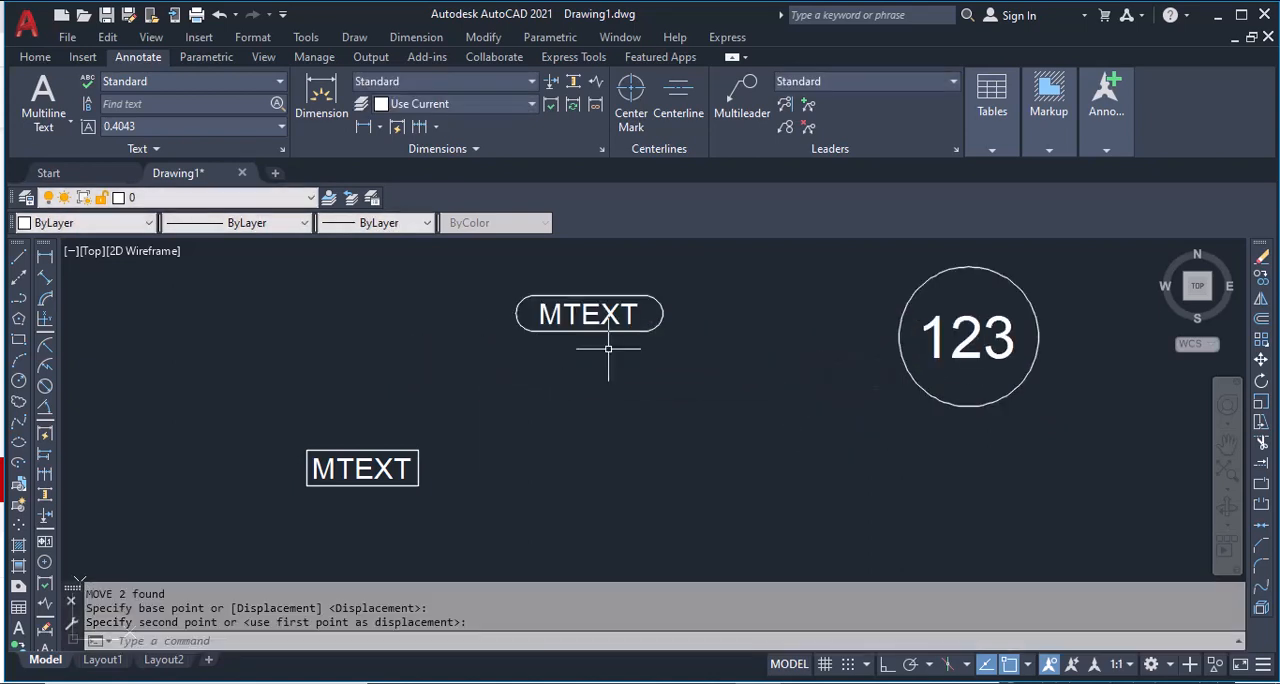
Step: Rotate the slot-enclosed MTEXT counterclockwise to a shallow upward slant, using a base point at the right end of the text
{"action": "left_click", "coordinate": [606, 320]}
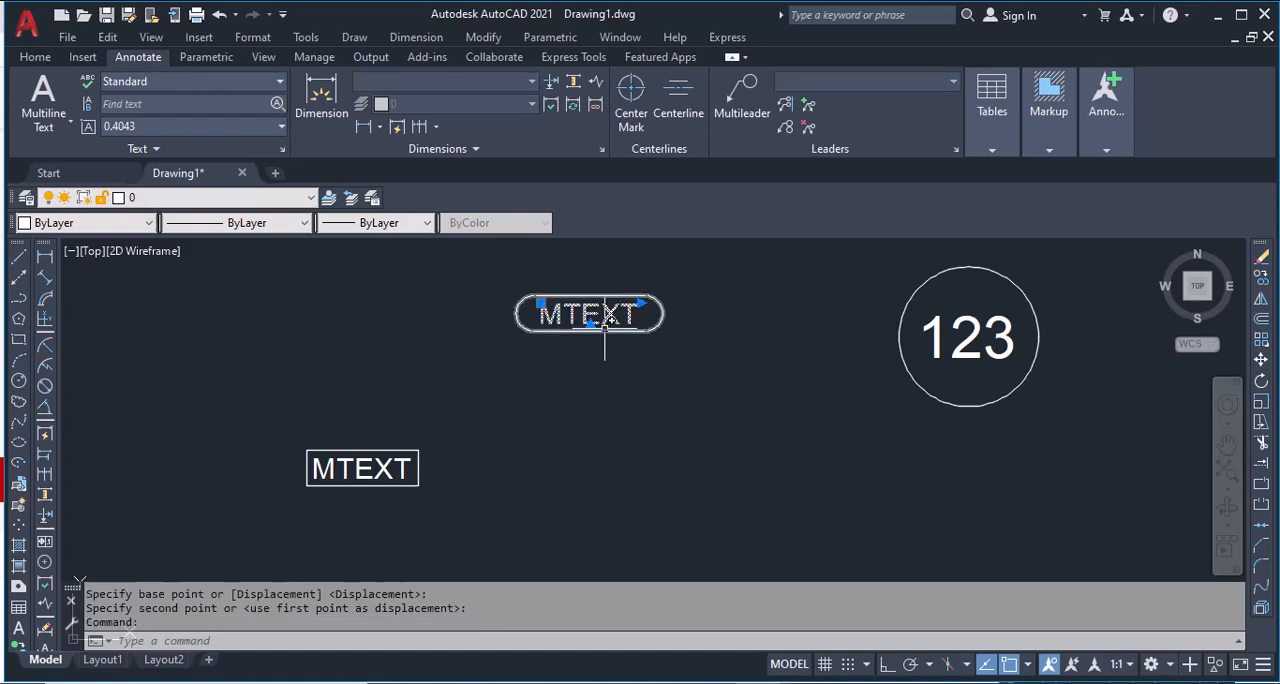
{"action": "type", "text": "ro"}
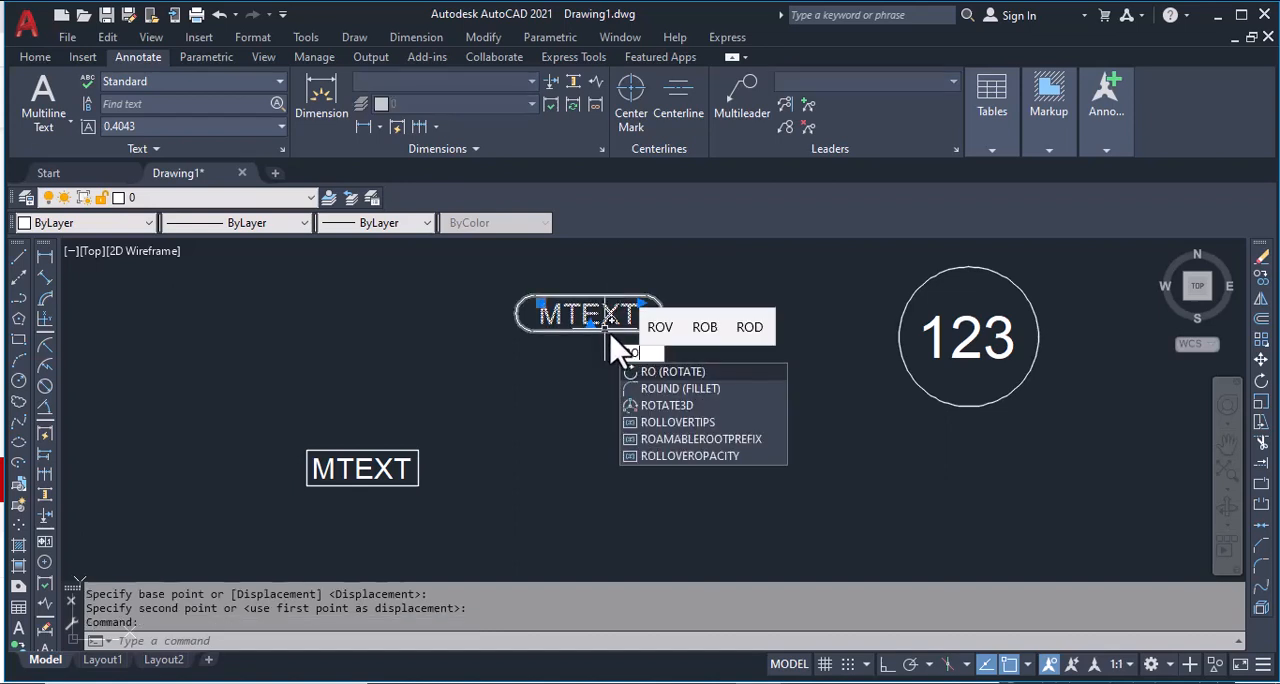
{"action": "key", "text": "Return"}
{"action": "left_click", "coordinate": [638, 315]}
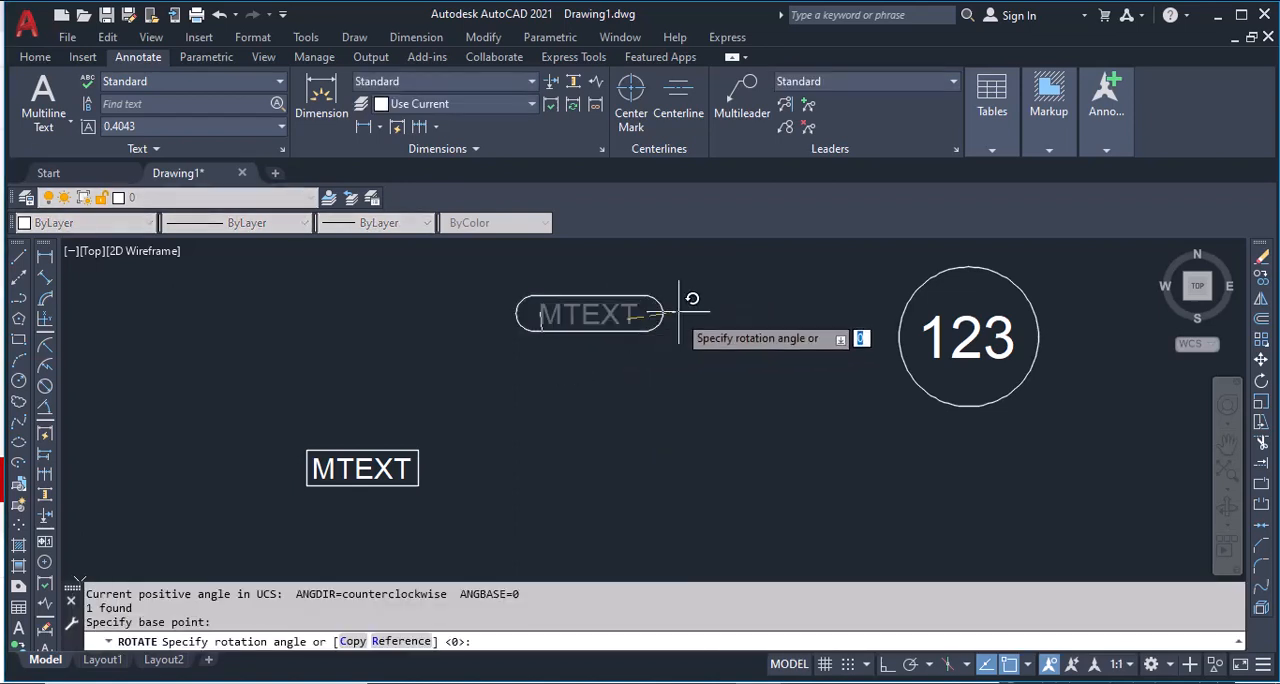
{"action": "left_click", "coordinate": [740, 268]}
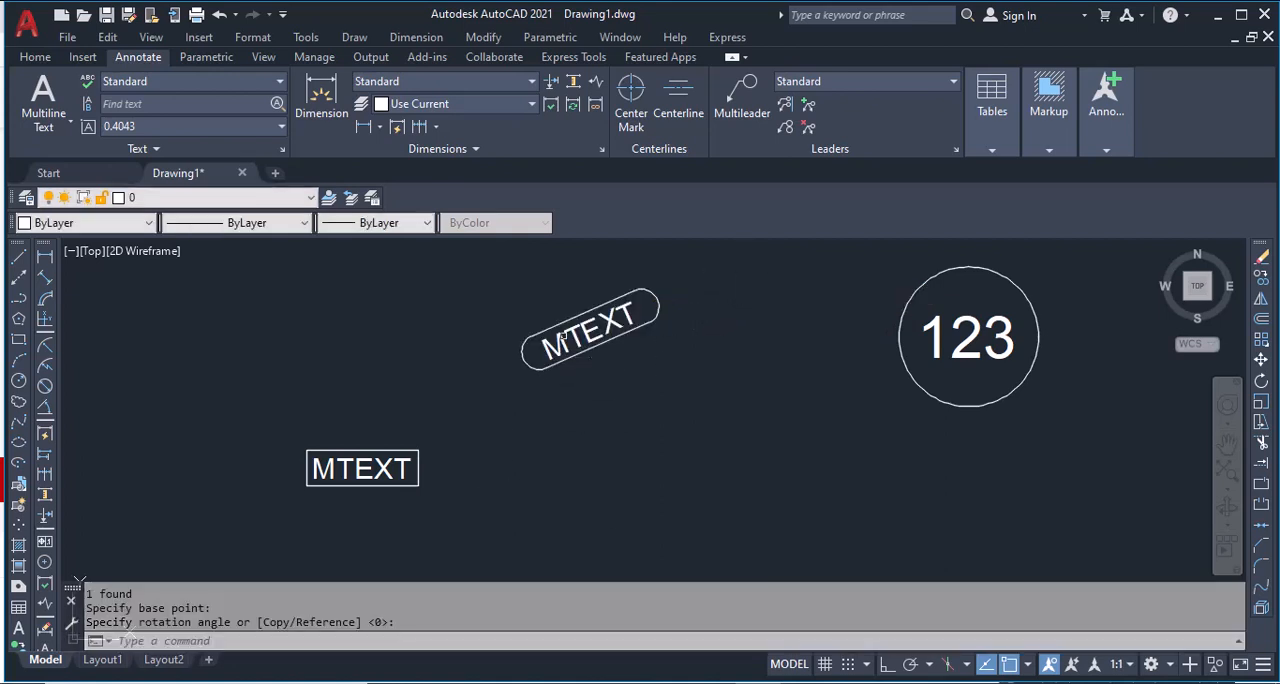
Step: Add "2ND LINE" beneath MTEXT in the rotated multiline text and finish editing
{"action": "left_click", "coordinate": [640, 326]}
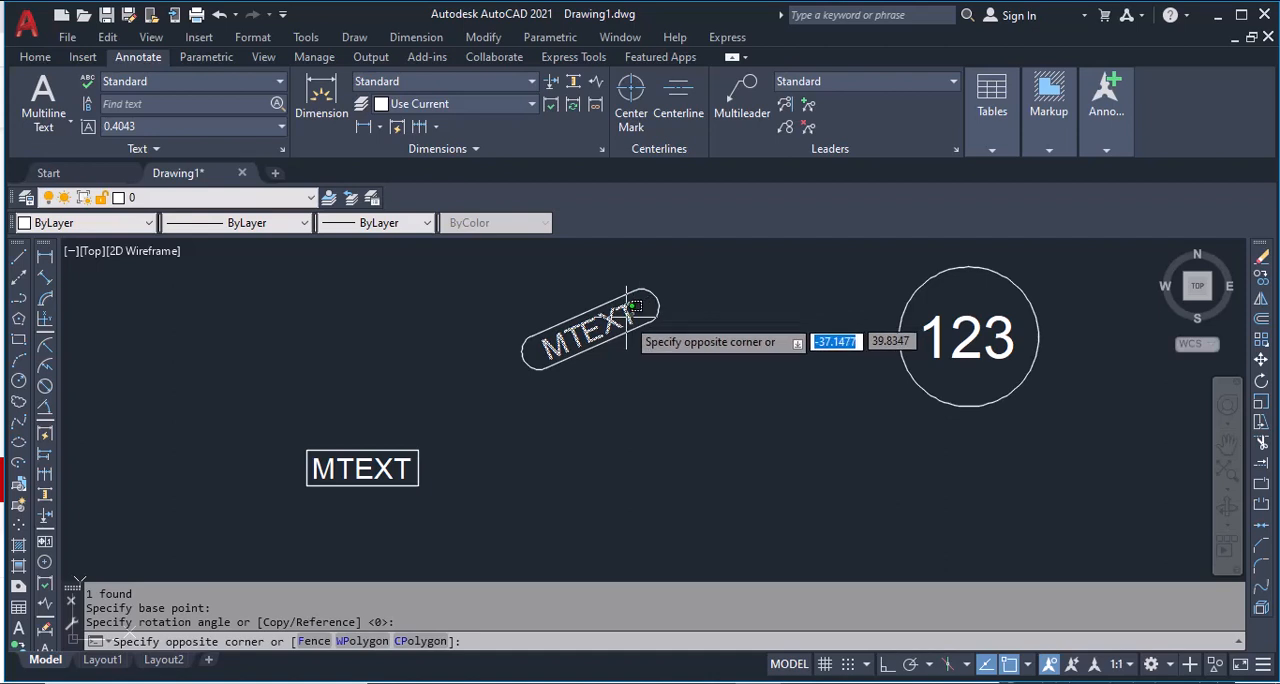
{"action": "left_click", "coordinate": [636, 322]}
{"action": "double_click", "coordinate": [640, 330]}
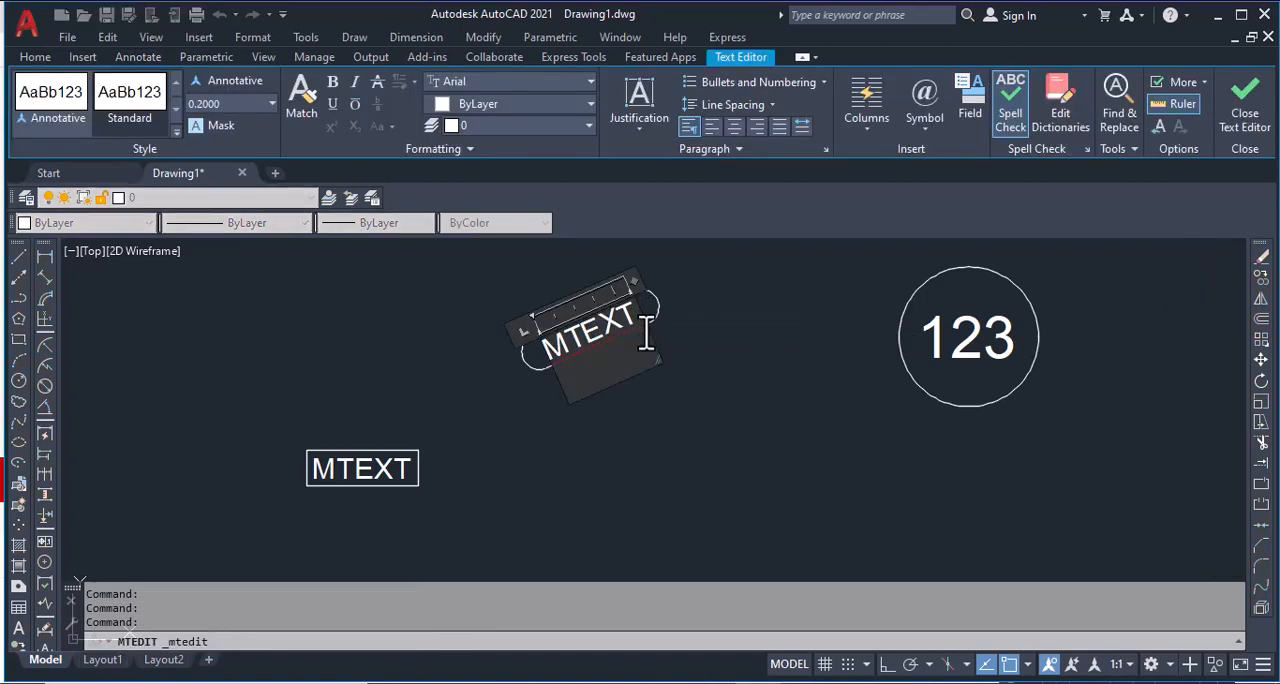
{"action": "type", "text": "2ND LINE"}
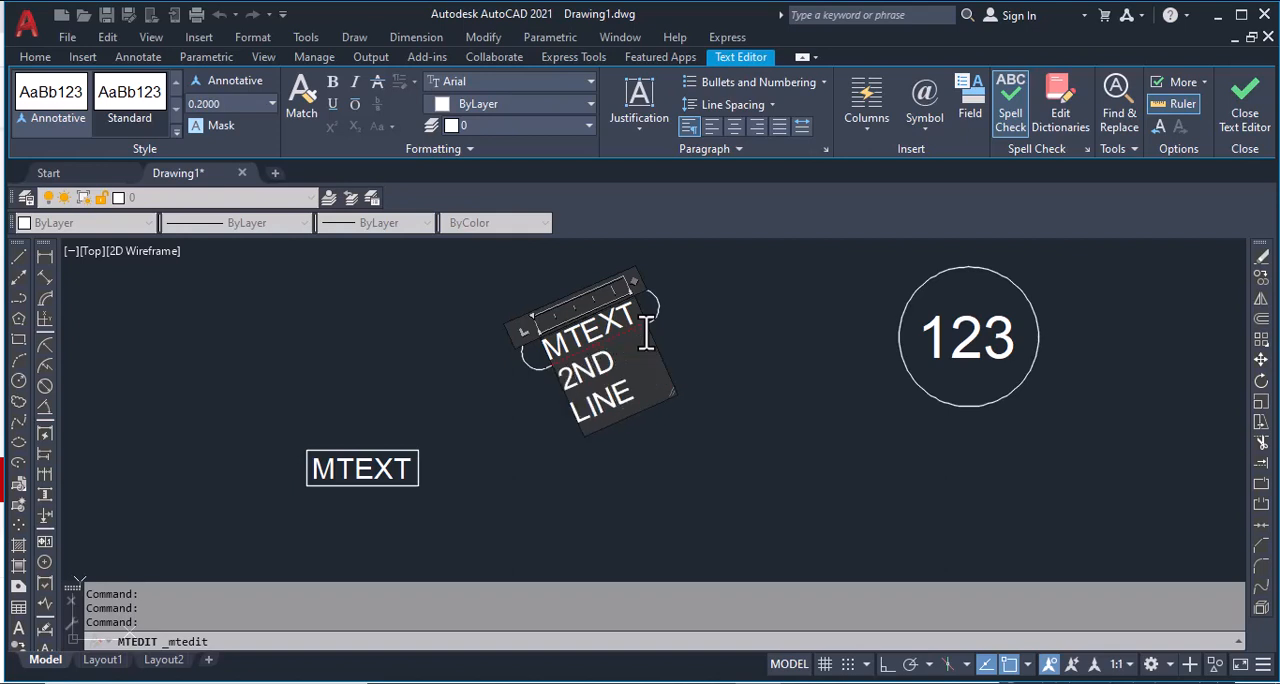
{"action": "left_click", "coordinate": [750, 500]}
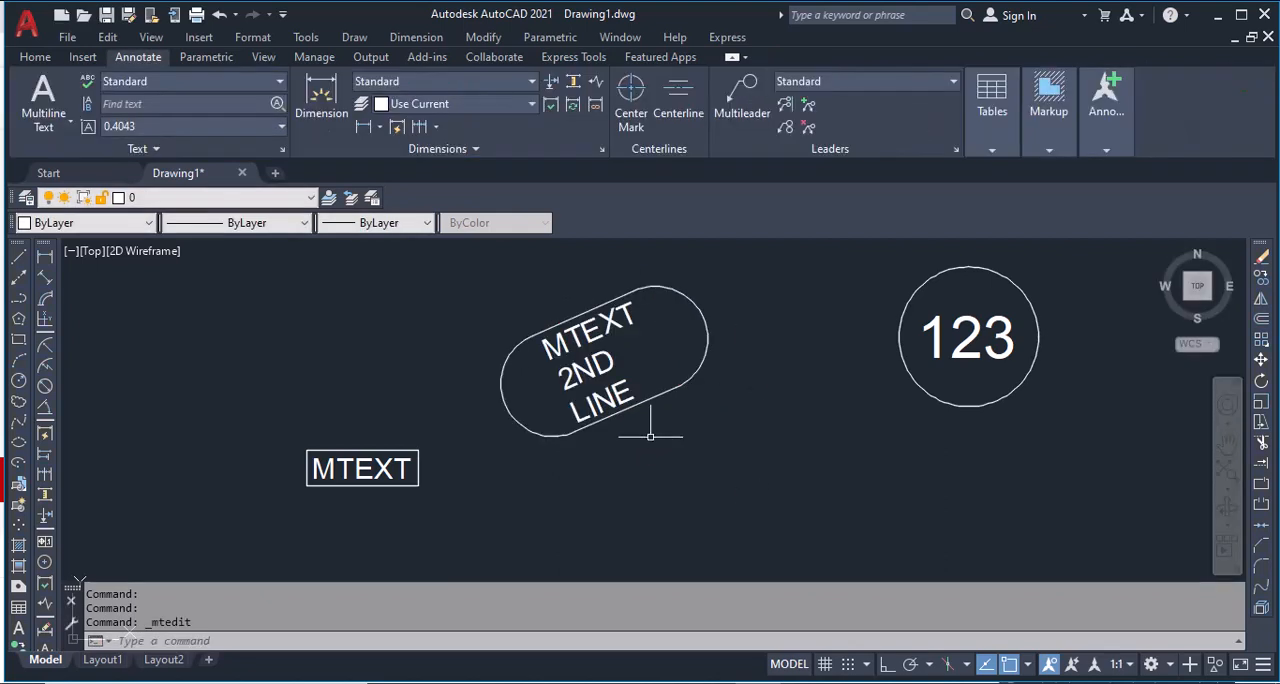
Step: Widen the rotated multiline text's column until 2ND LINE fits on a single line, and clear the selection
{"action": "left_click", "coordinate": [632, 297]}
{"action": "left_click", "coordinate": [632, 297]}
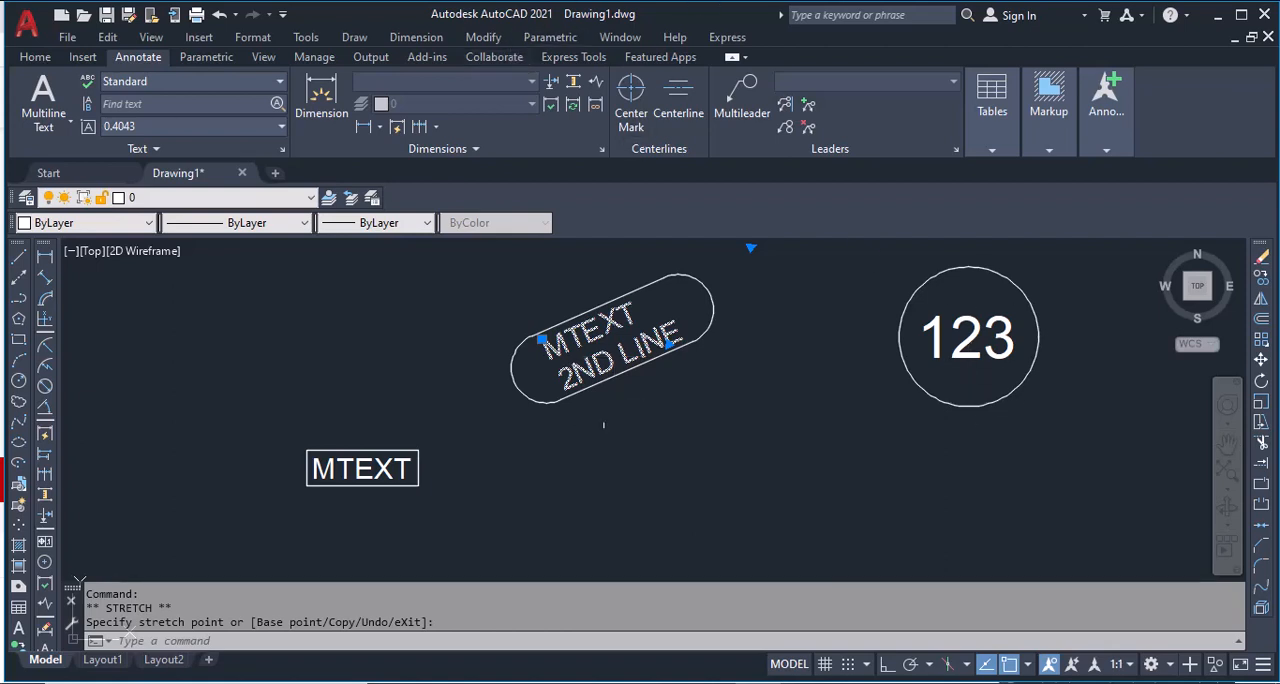
{"action": "key", "text": "Escape"}
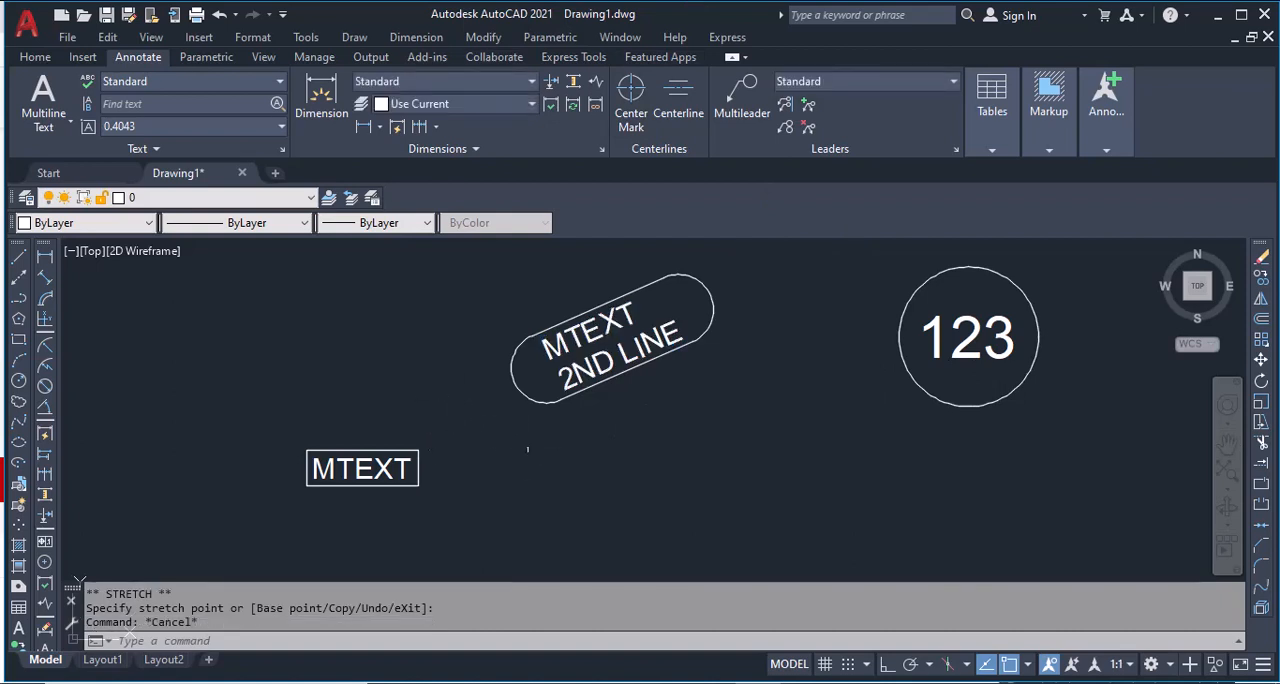
Step: Move the rectangle-enclosed MTEXT to the right and slightly down, placing it below the slanted slot
{"action": "left_click", "coordinate": [397, 484]}
{"action": "left_click", "coordinate": [362, 460]}
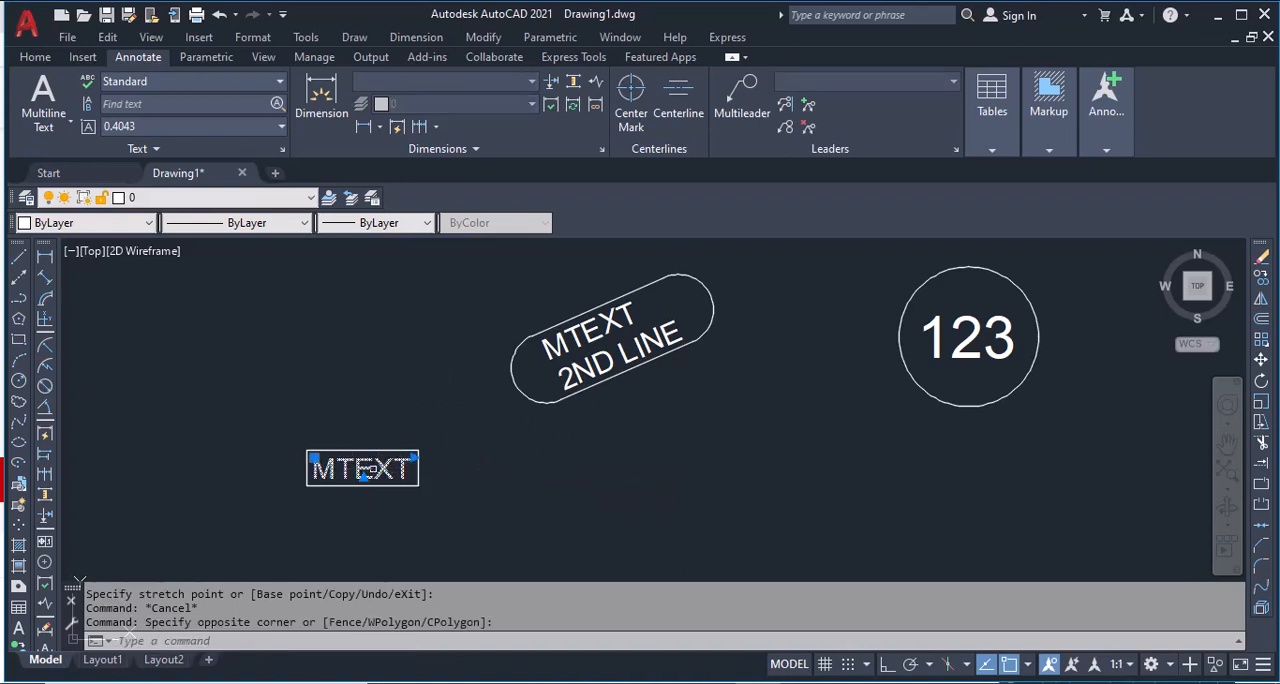
{"action": "type", "text": "m"}
{"action": "key", "text": "Return"}
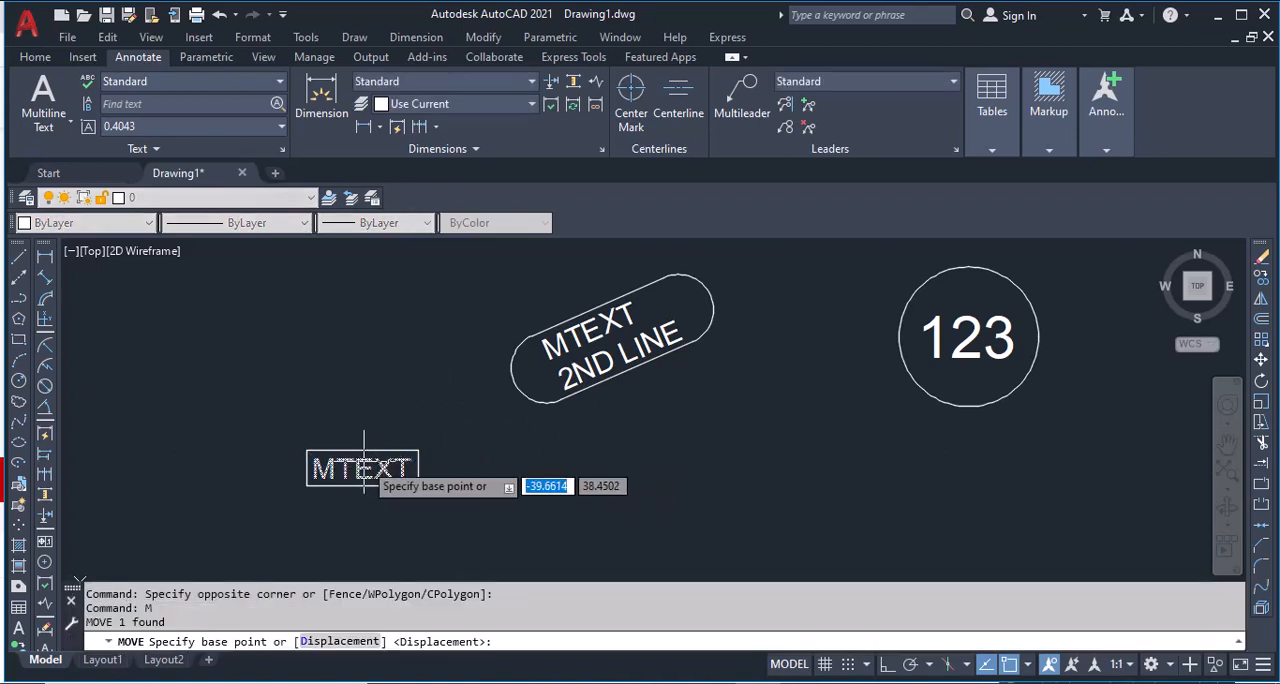
{"action": "left_click", "coordinate": [373, 445]}
{"action": "left_click", "coordinate": [647, 484]}
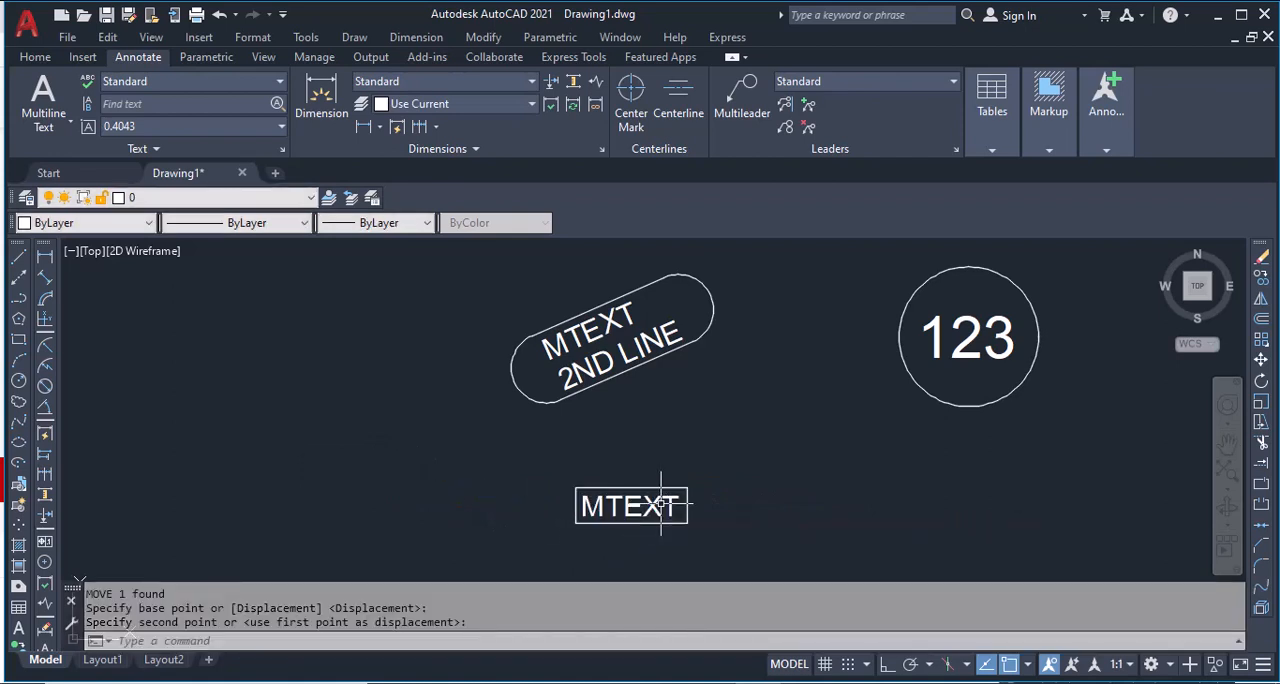